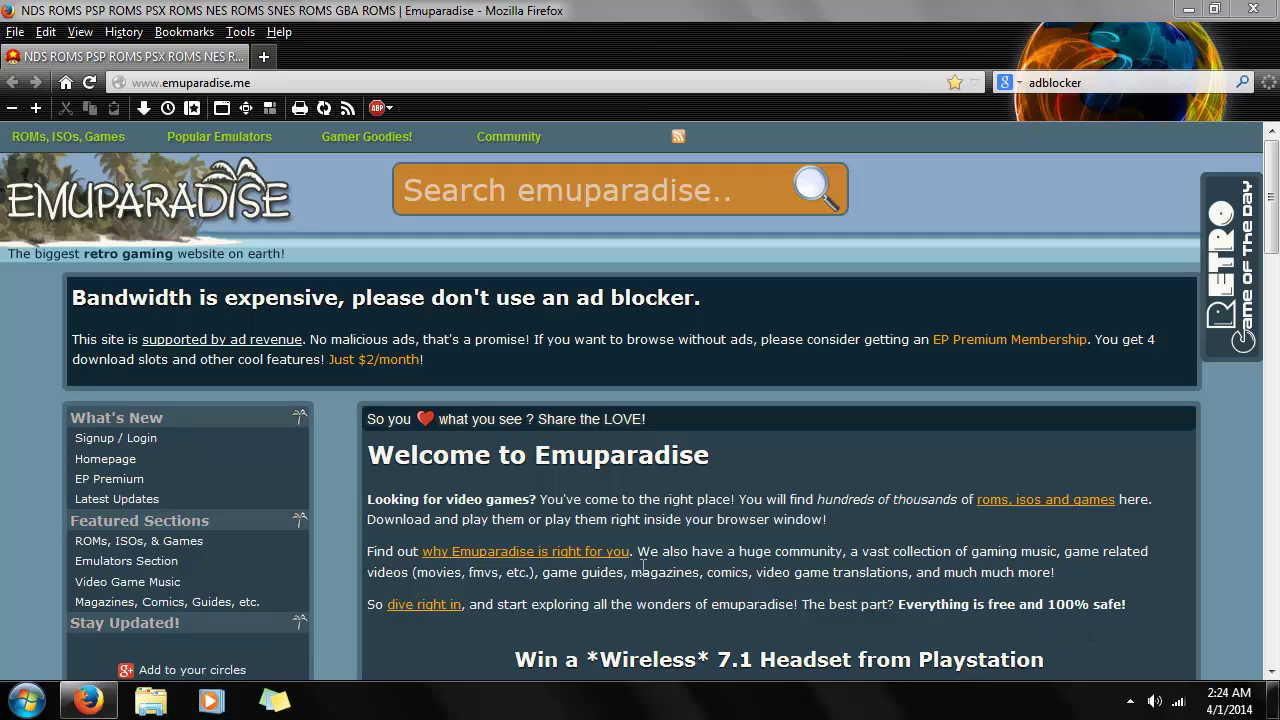
- Go to Emuparadise's Emulators section and pick Super Nintendo Entertainment System (SNES)
left_click(163, 561)
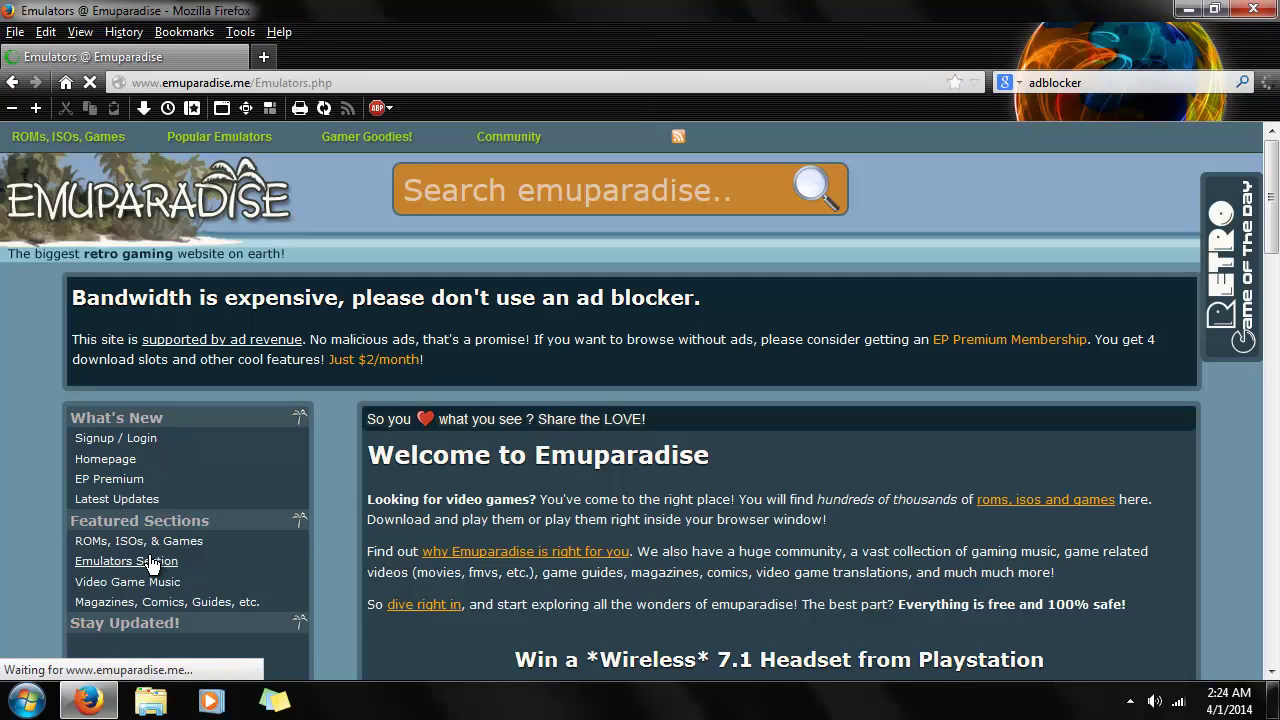
scroll(556, 488, "down", 15)
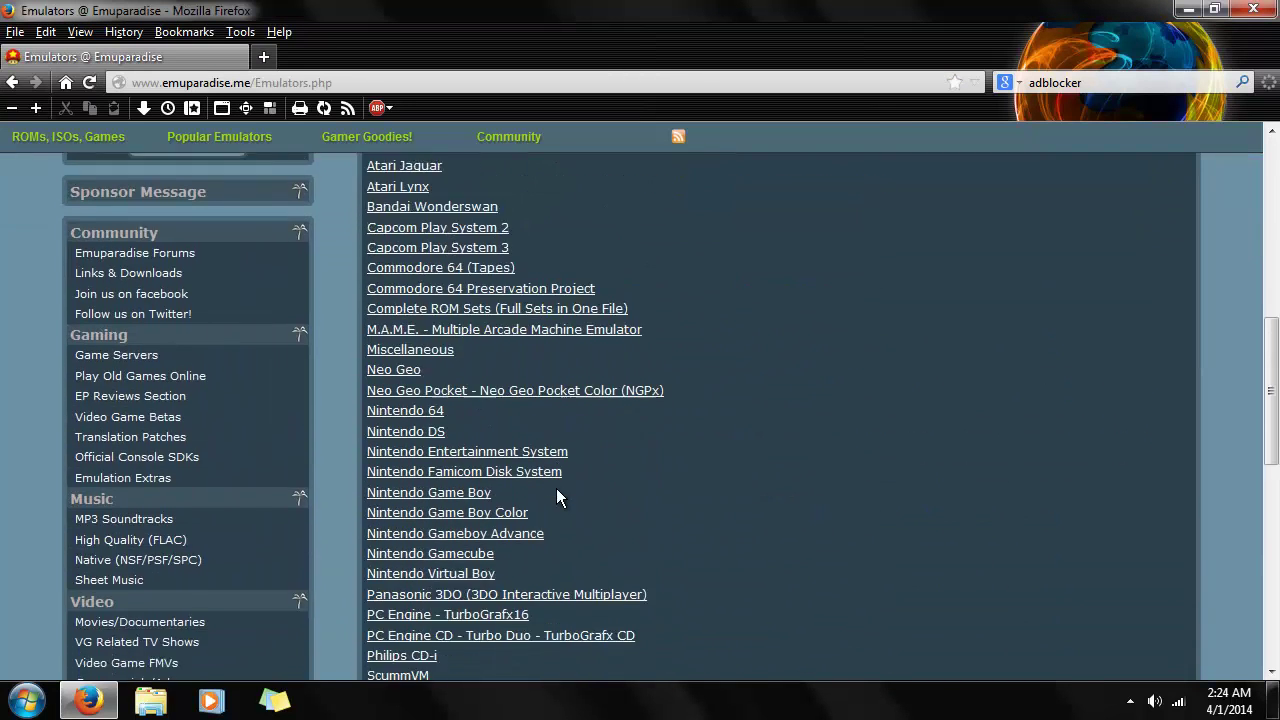
scroll(538, 491, "down", 4)
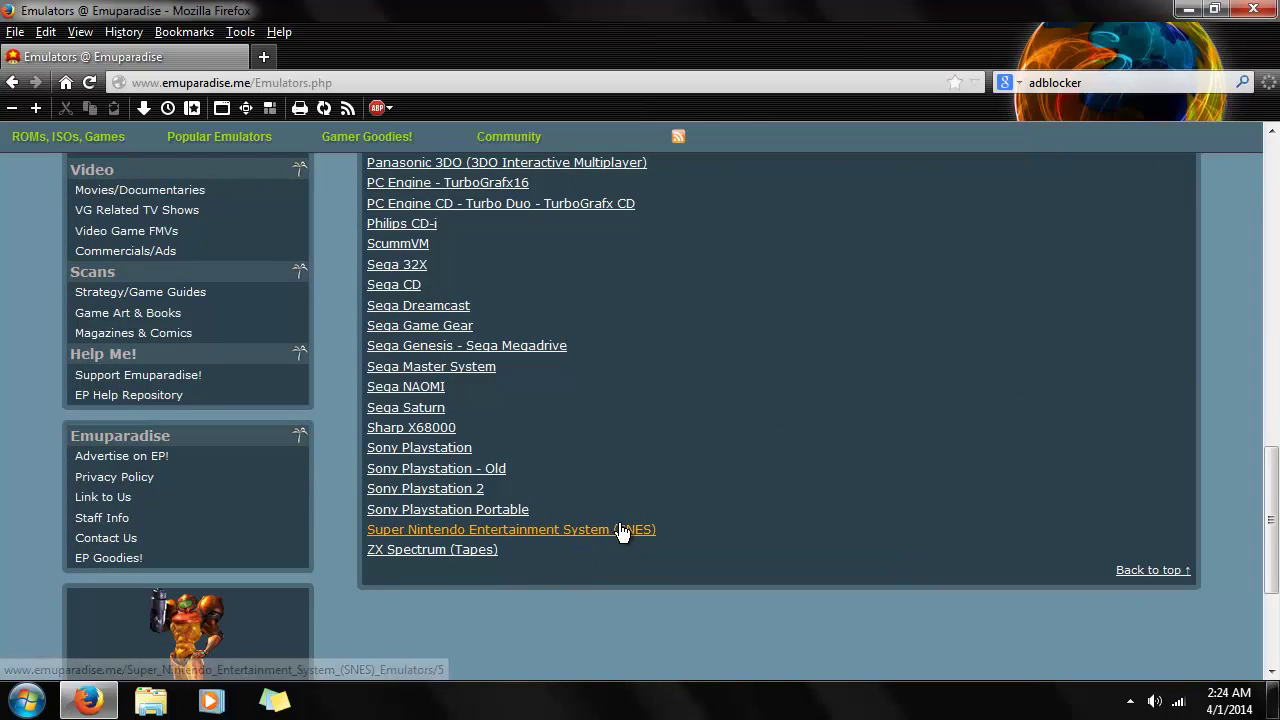
left_click(621, 531)
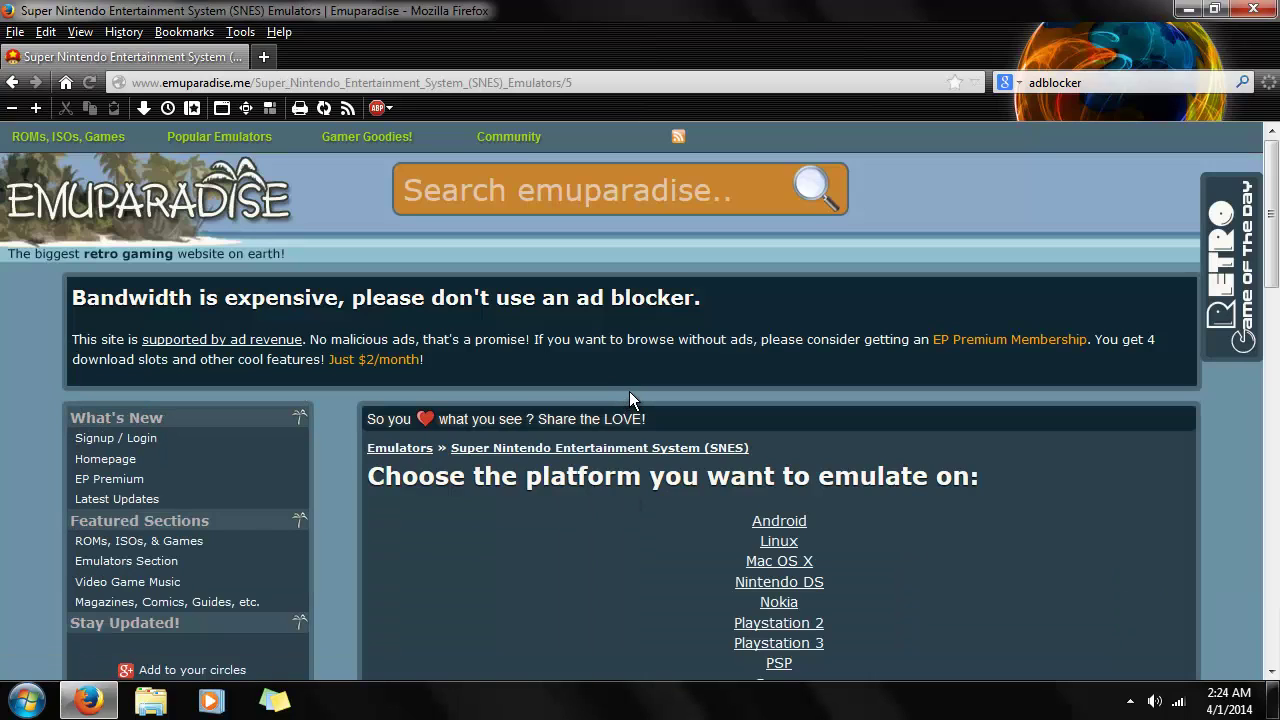
scroll(631, 400, "down", 2)
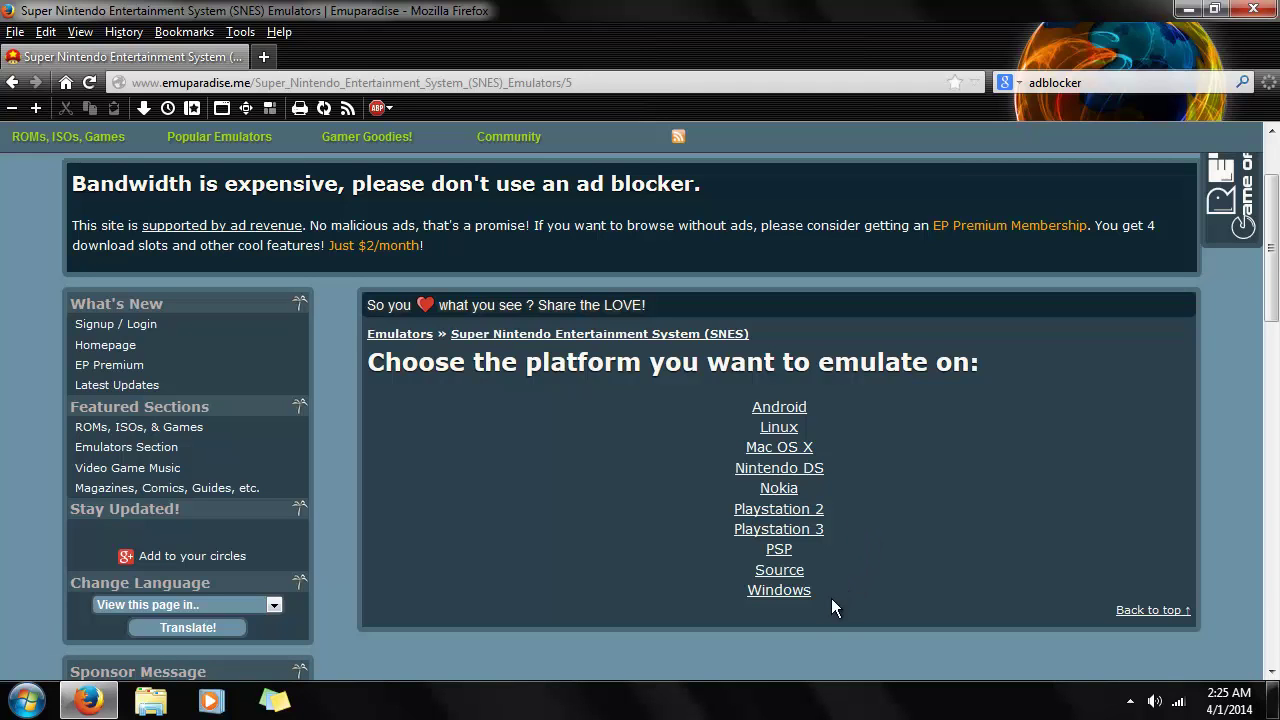
- Choose Windows as the platform and scroll down the SNES emulator list to SNES9x 1.53
left_click(808, 586)
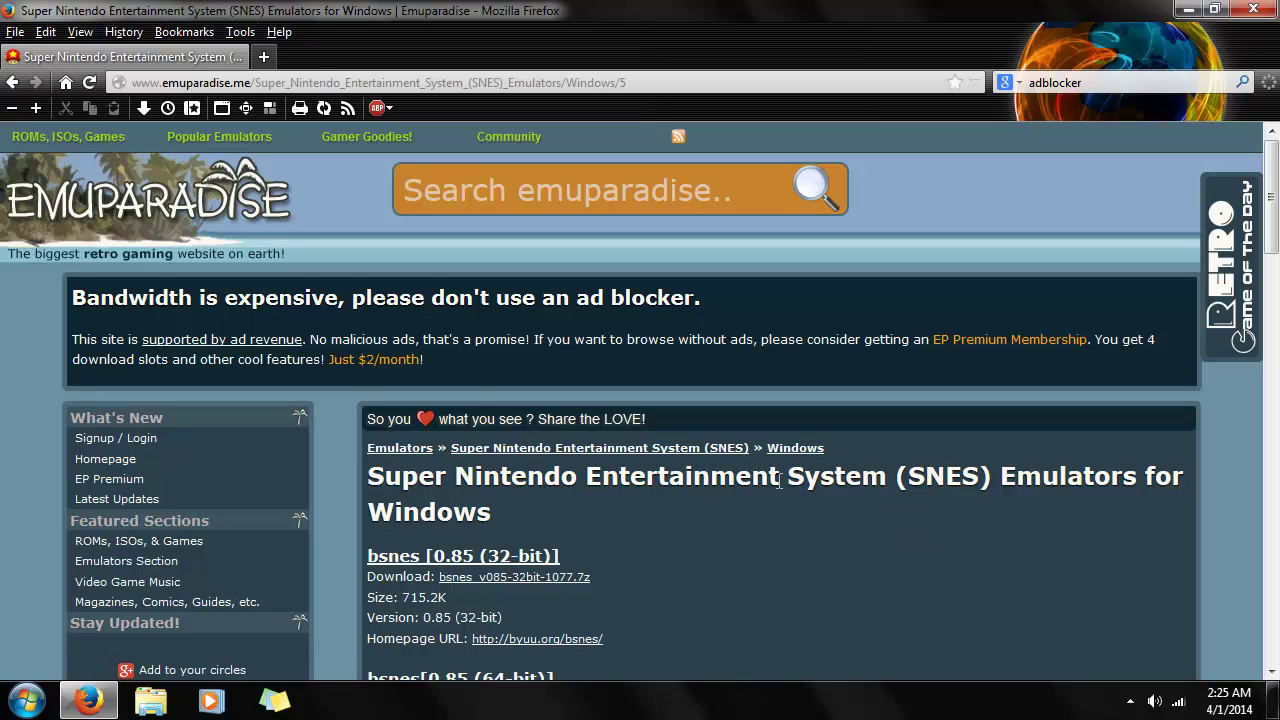
scroll(762, 503, "down", 5)
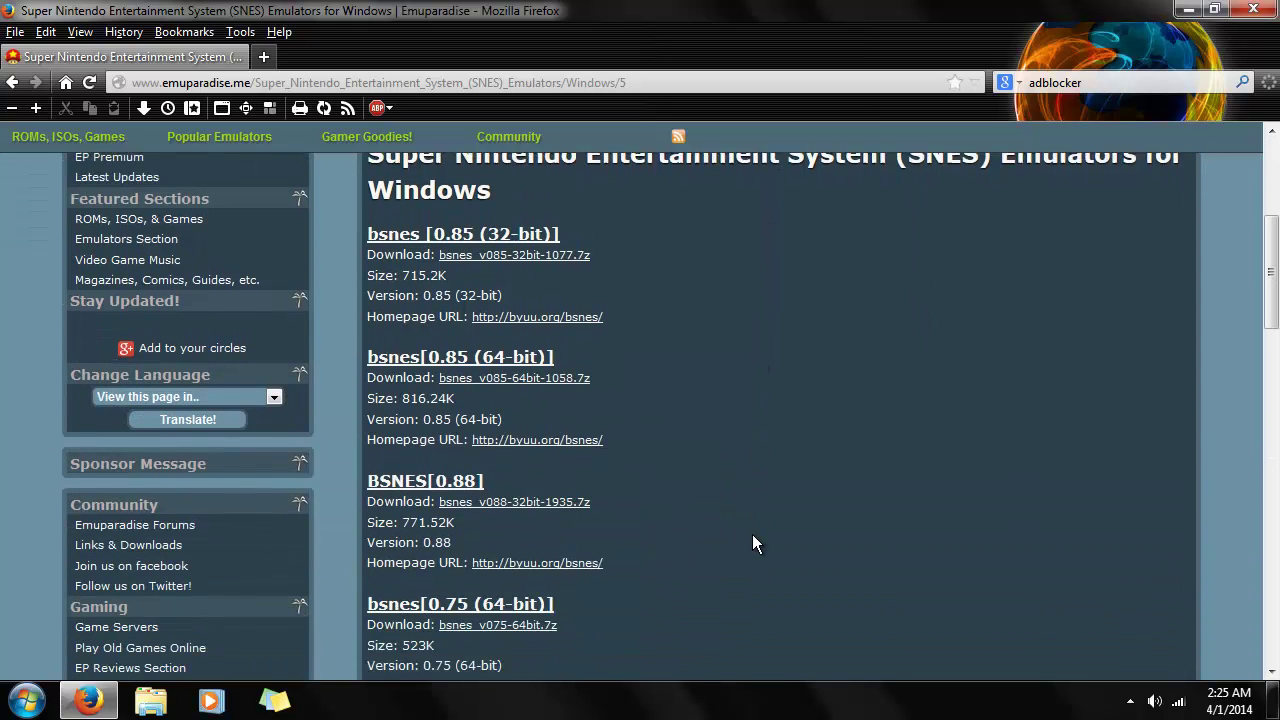
scroll(676, 457, "down", 4)
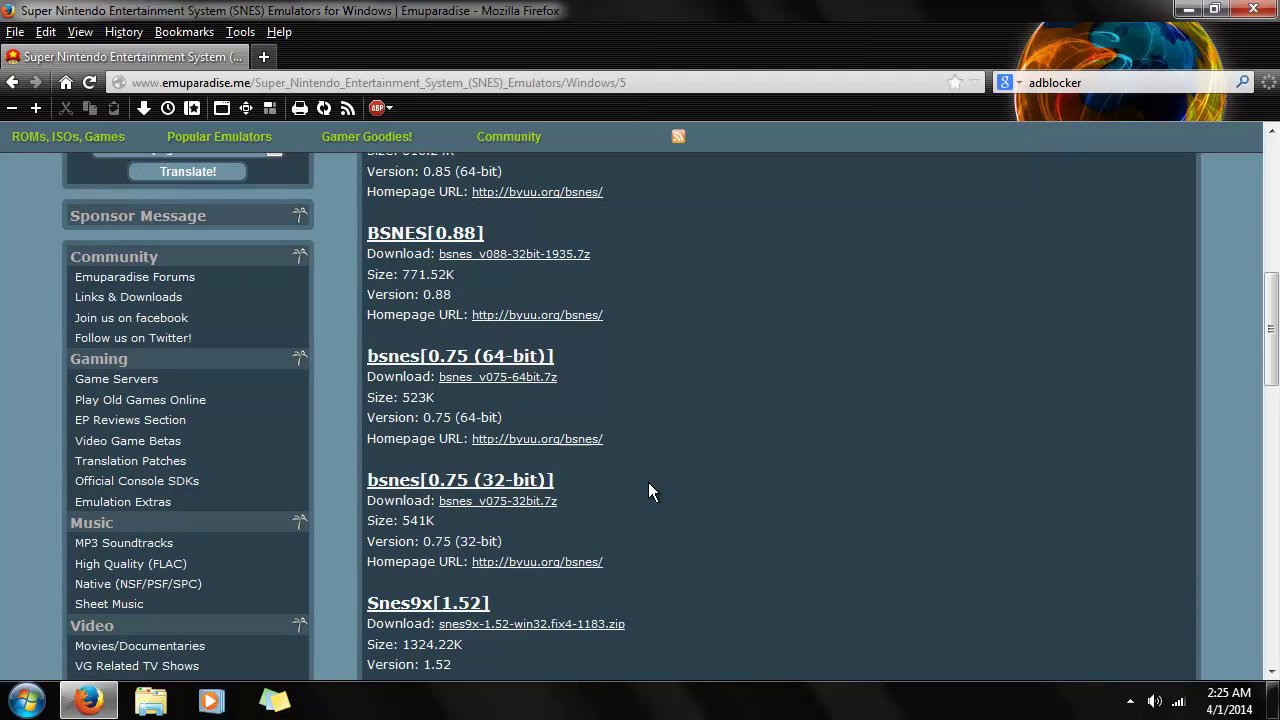
scroll(648, 490, "down", 4)
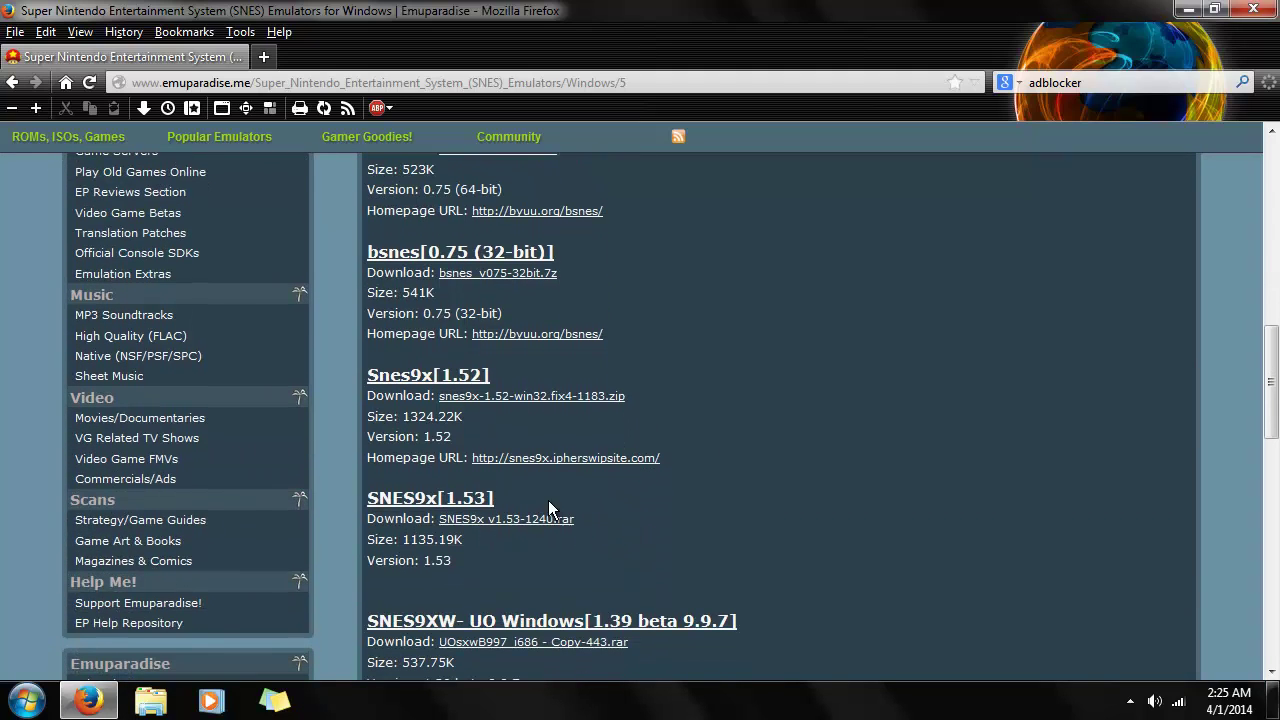
- Open the SNES9x 1.53 details page and save the SNES9x v1.53-1240.rar archive
left_click(475, 508)
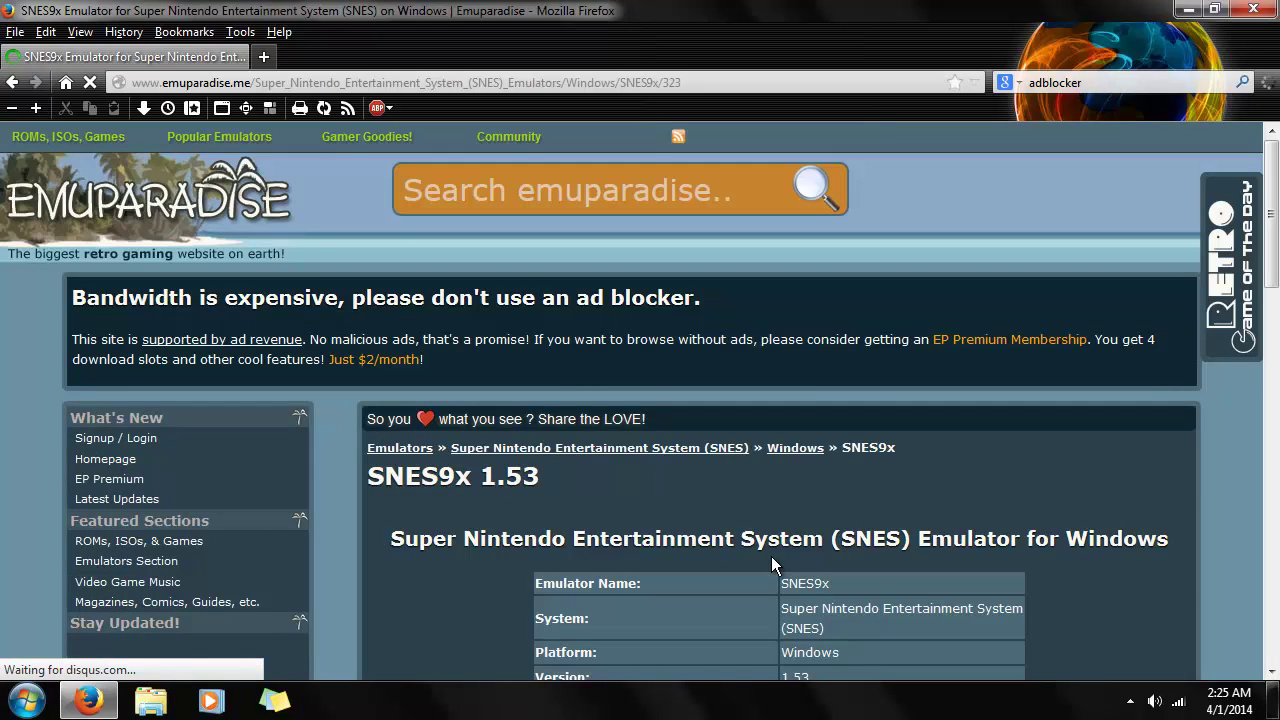
scroll(771, 556, "down", 4)
scroll(759, 556, "down", 2)
scroll(746, 545, "down", 2)
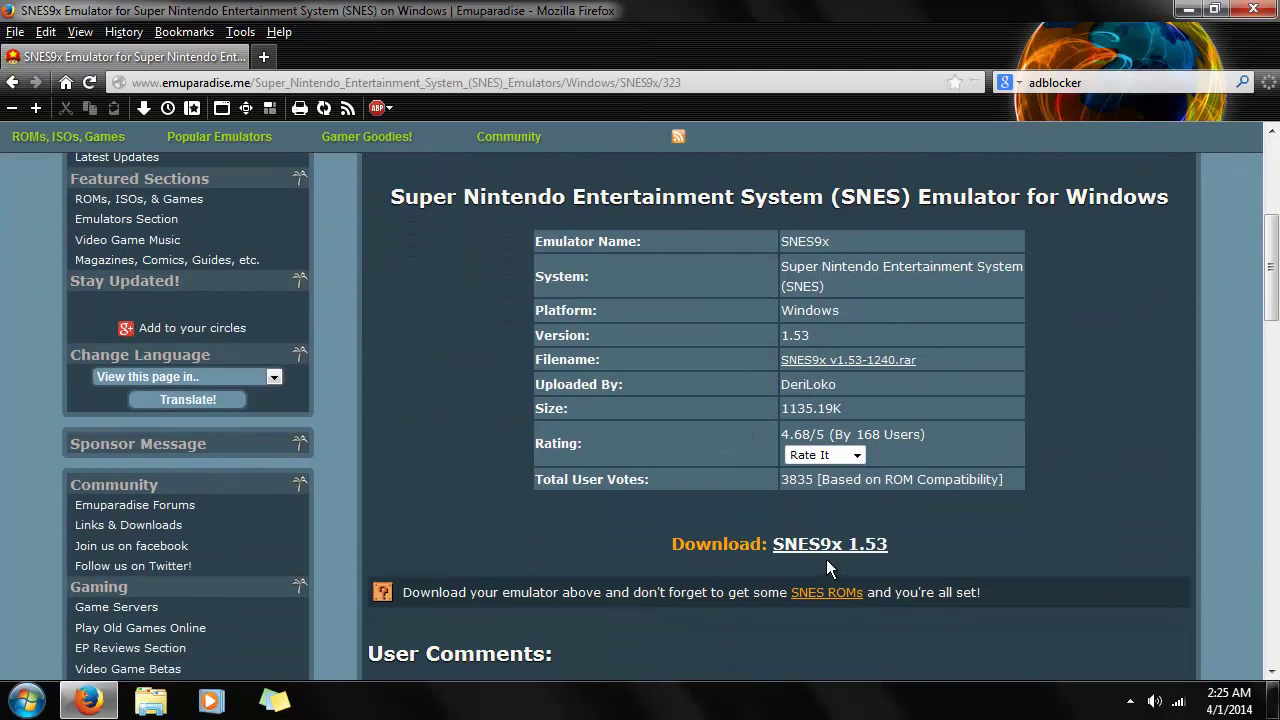
left_click(840, 558)
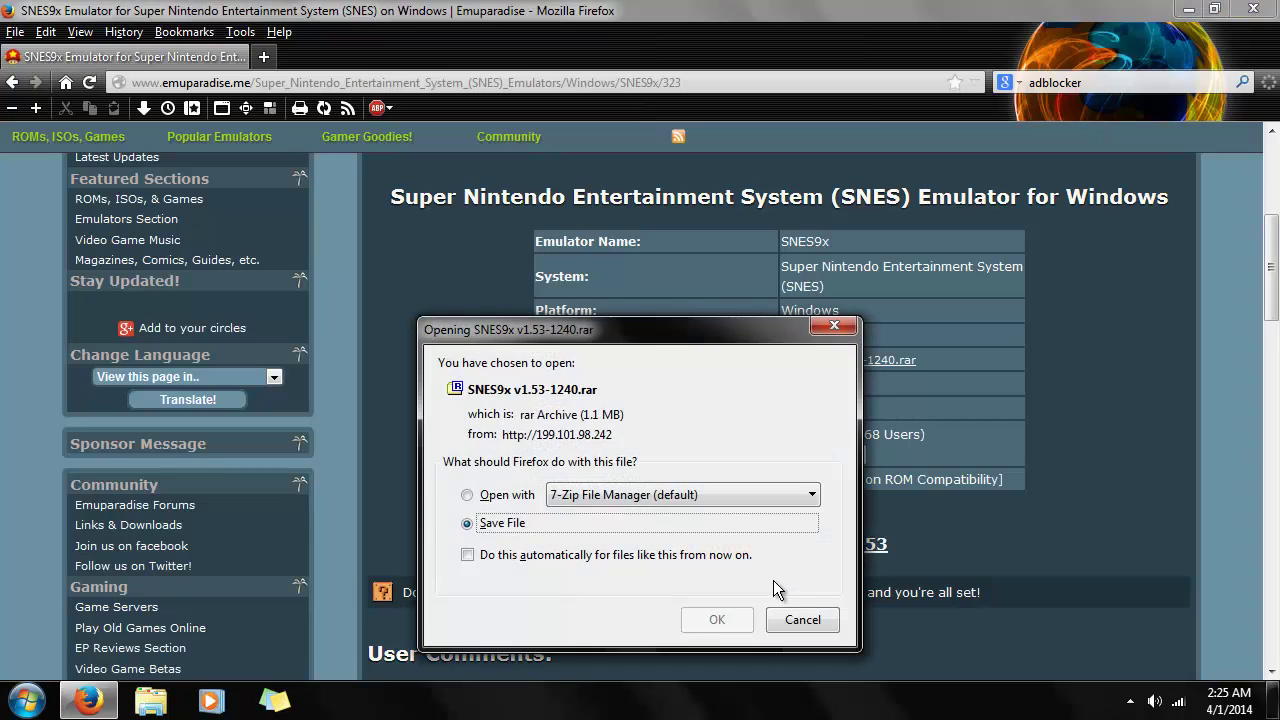
left_click(727, 621)
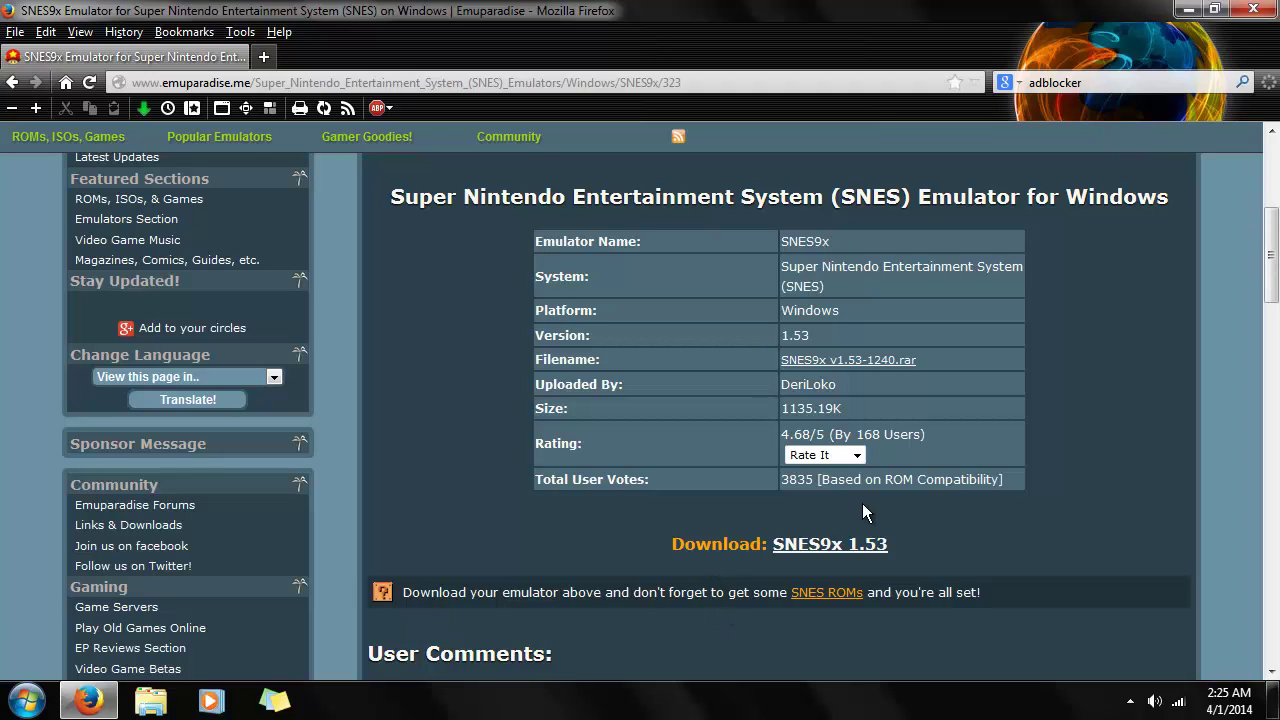
- Extract the SNES9x rar in Downloads into its own SNES9x v1.53-1240 folder with 7-Zip
left_click(1186, 10)
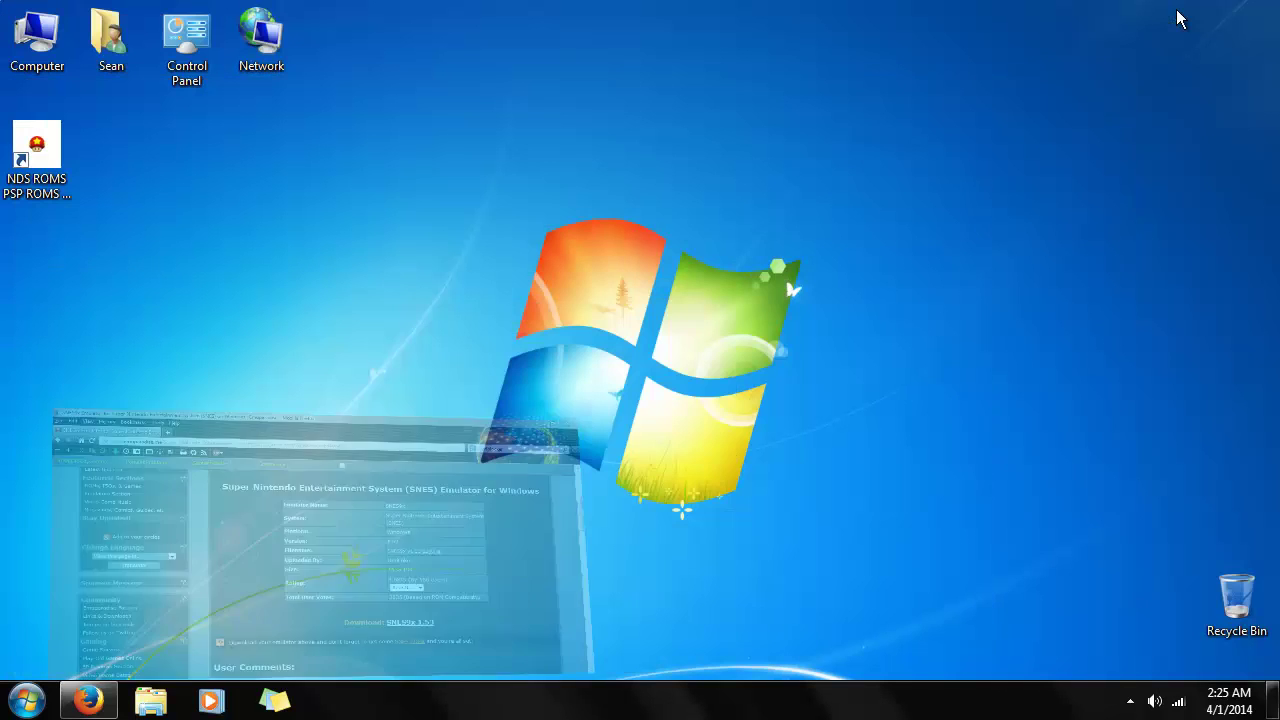
double_click(108, 58)
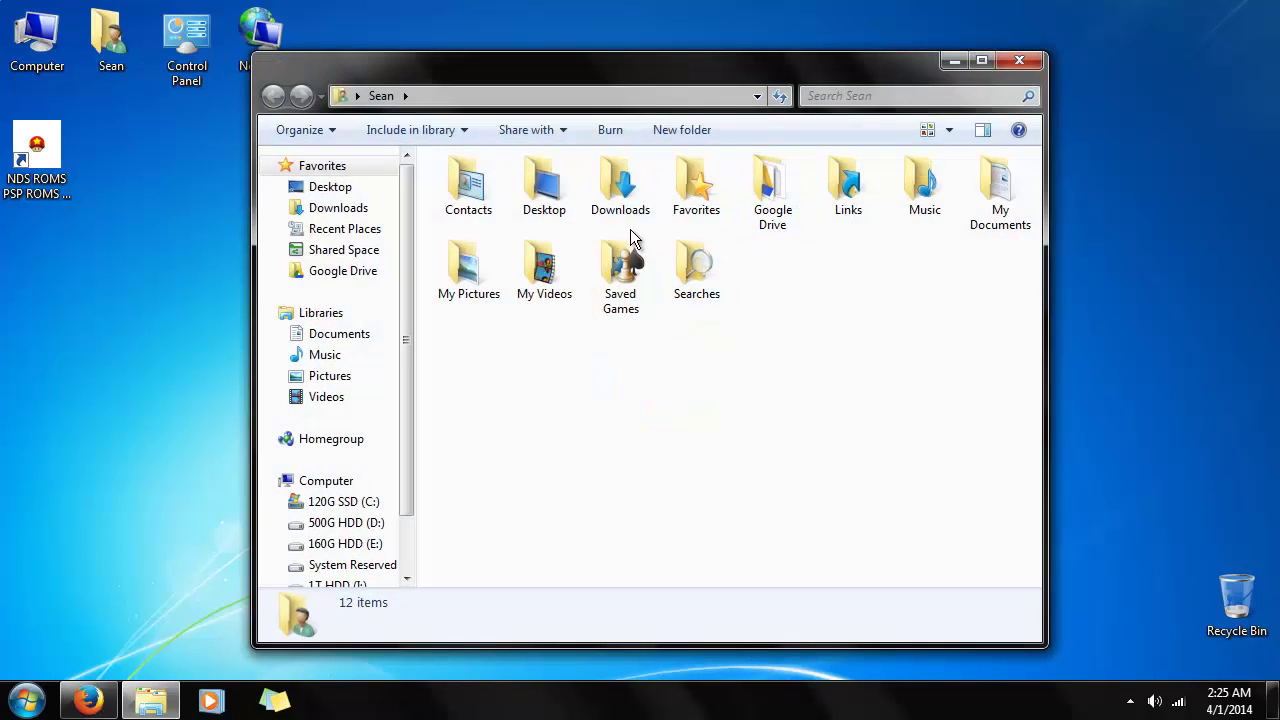
double_click(620, 190)
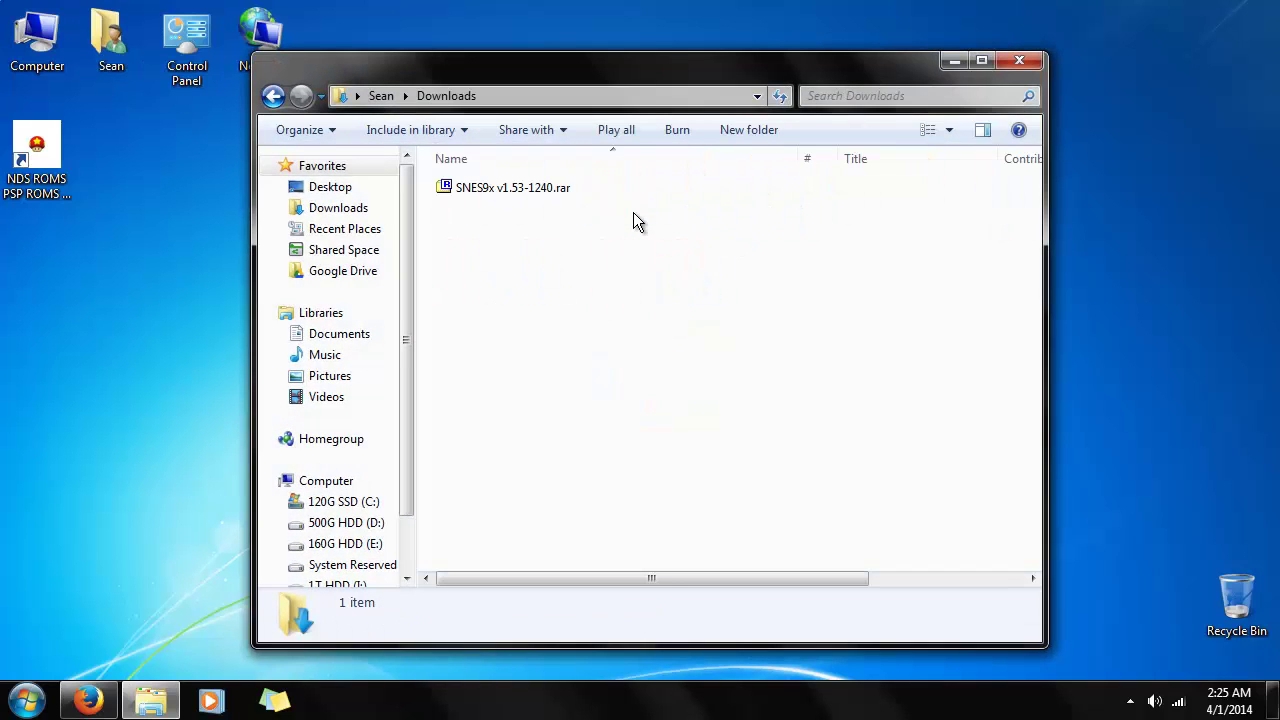
left_click(508, 193)
right_click(510, 192)
mouse_move(595, 270)
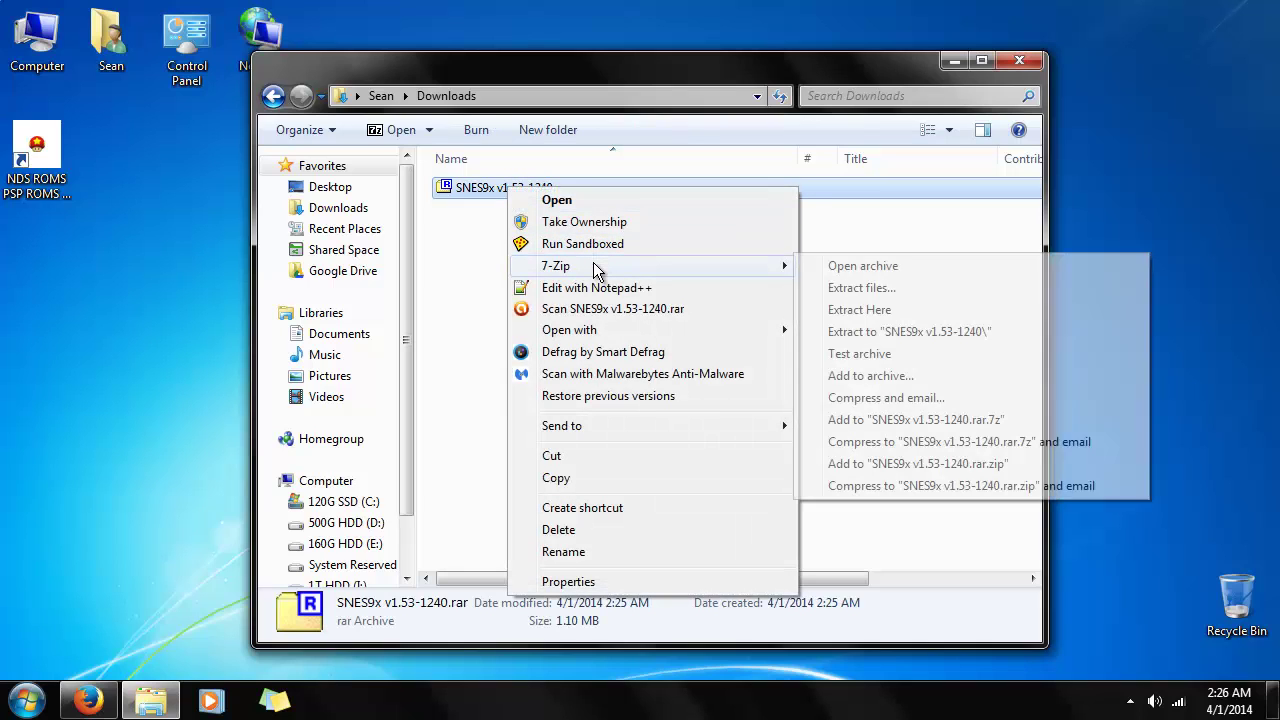
left_click(908, 333)
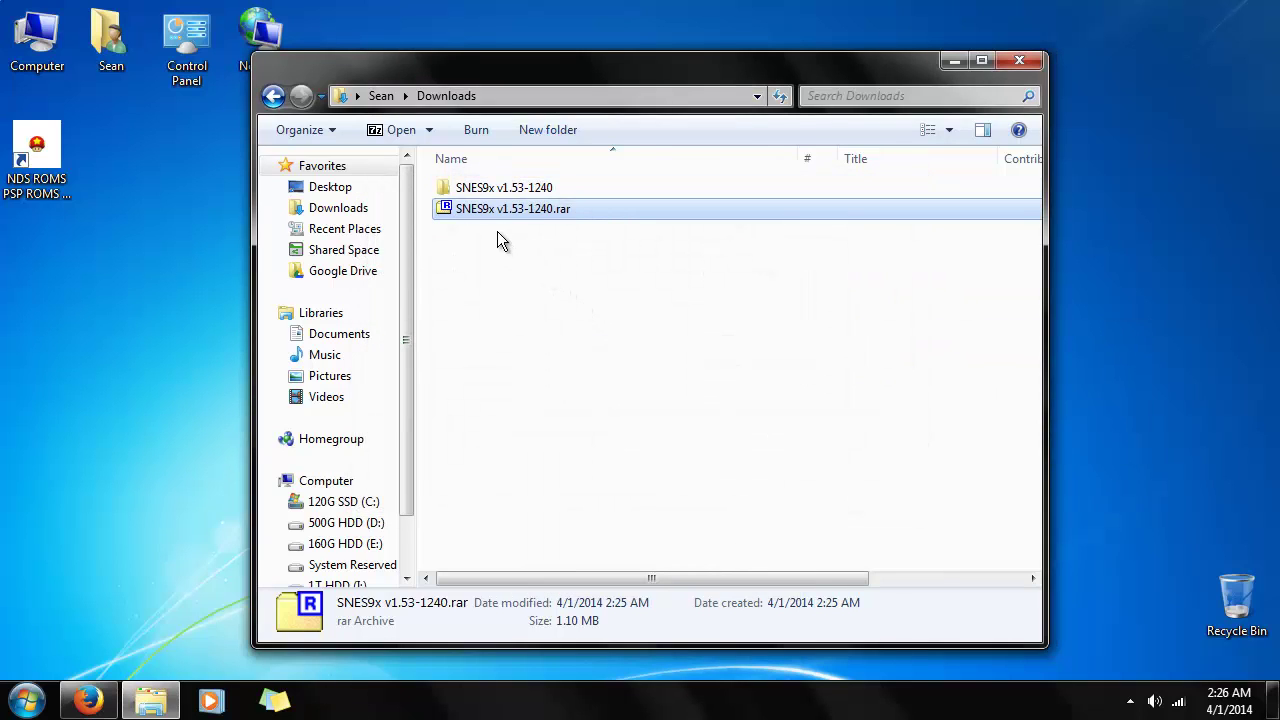
- Copy the SNES9x v1.53-1240 folder onto the desktop and line it up with the other icons
left_click_drag(512, 190, 92, 362)
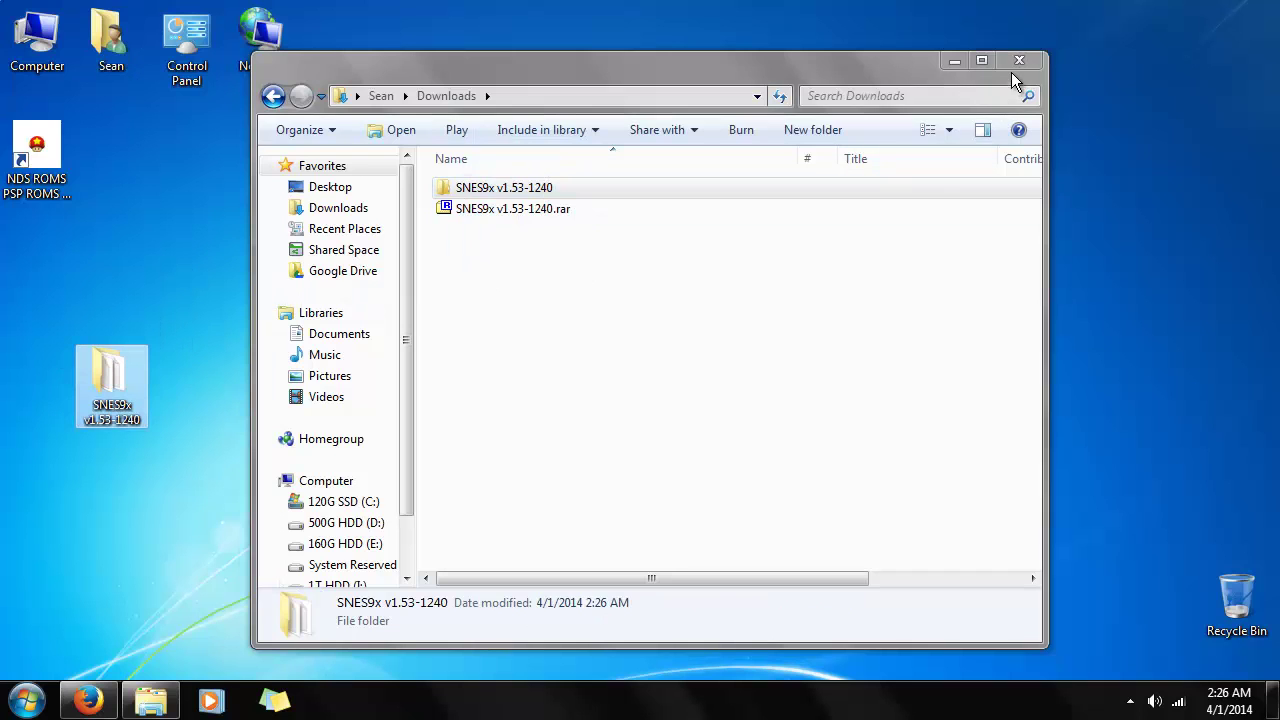
left_click(1018, 62)
left_click_drag(107, 392, 62, 292)
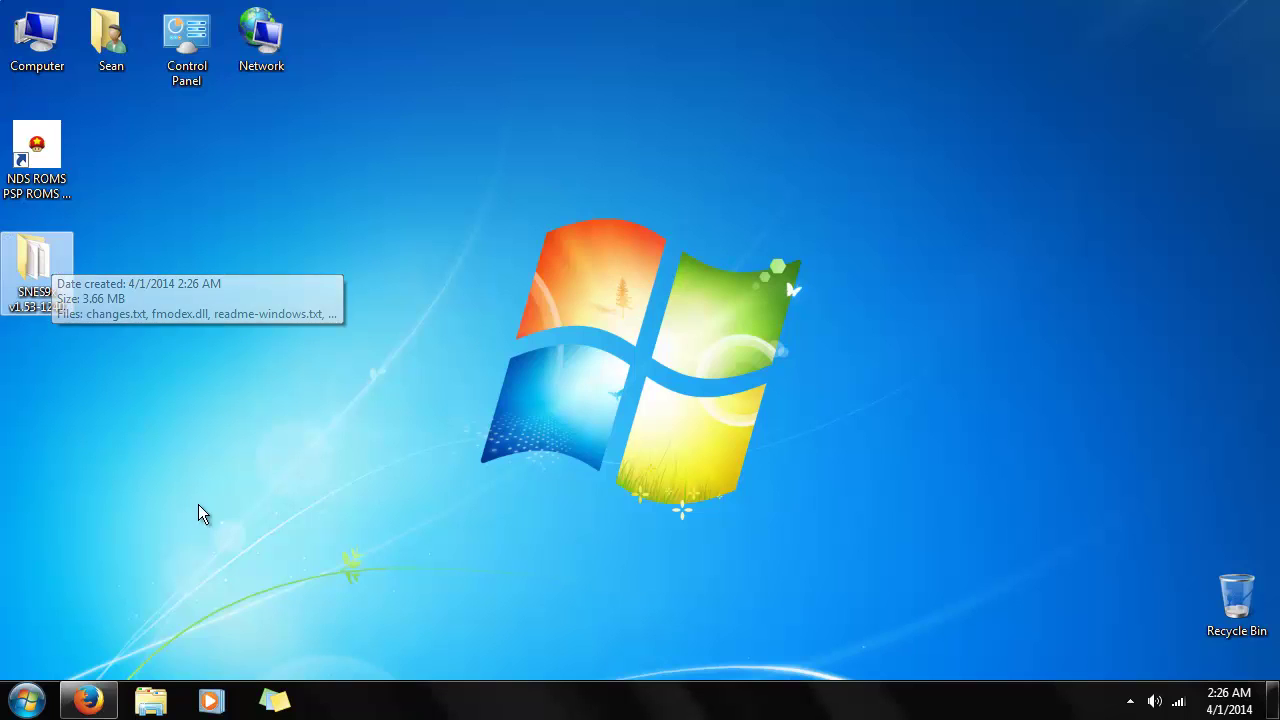
left_click(194, 534)
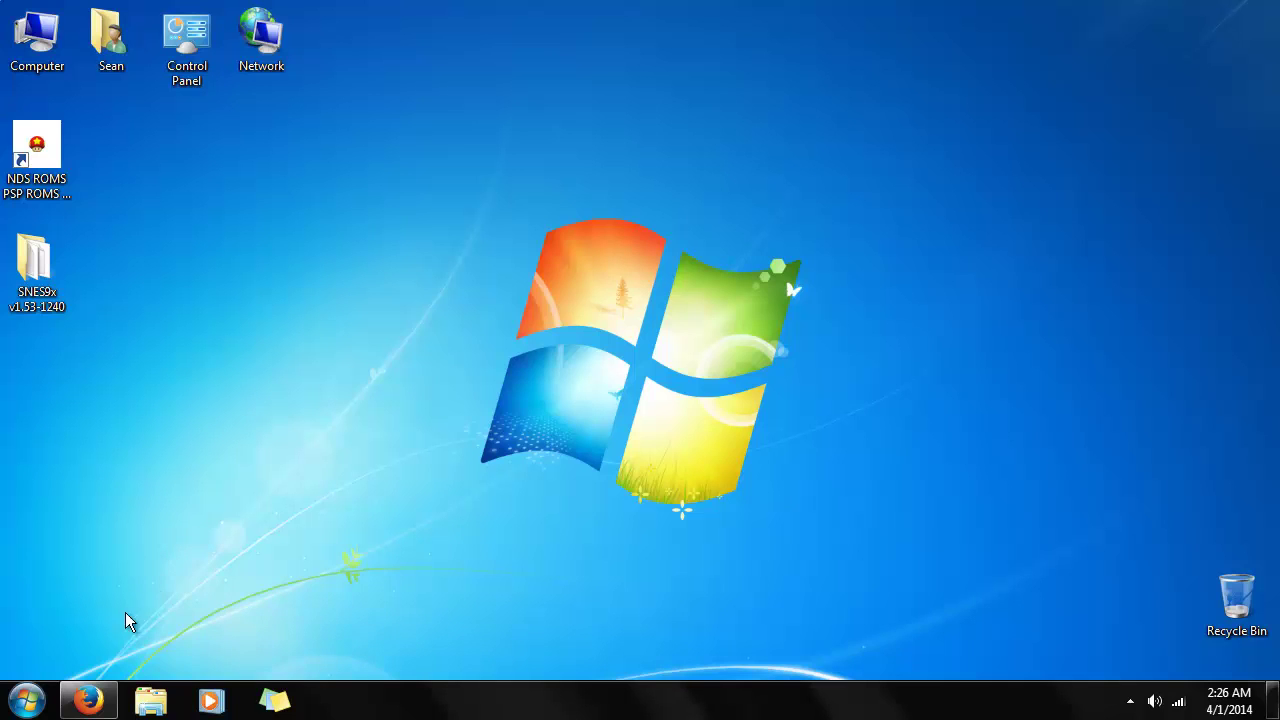
left_click(88, 700)
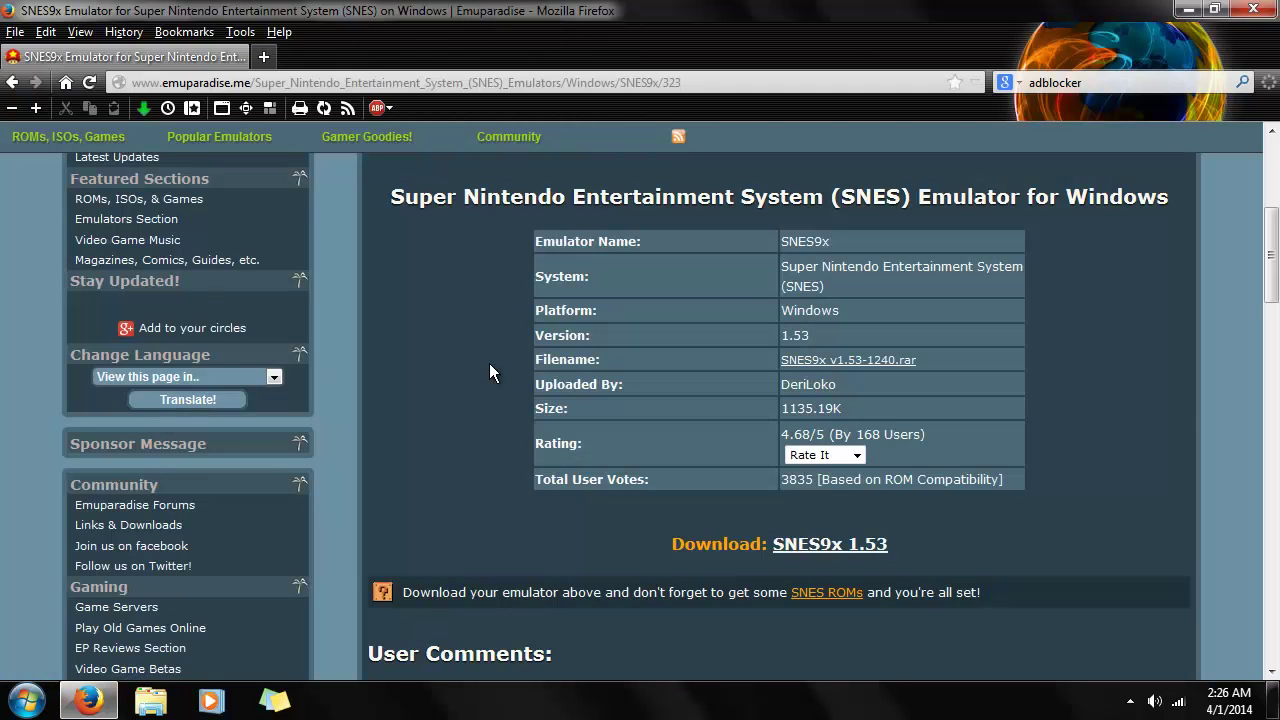
- Go through ROMs, ISOs, & Games to the Super Nintendo ROMs page and its Choose a Letter index
scroll(250, 330, "up", 2)
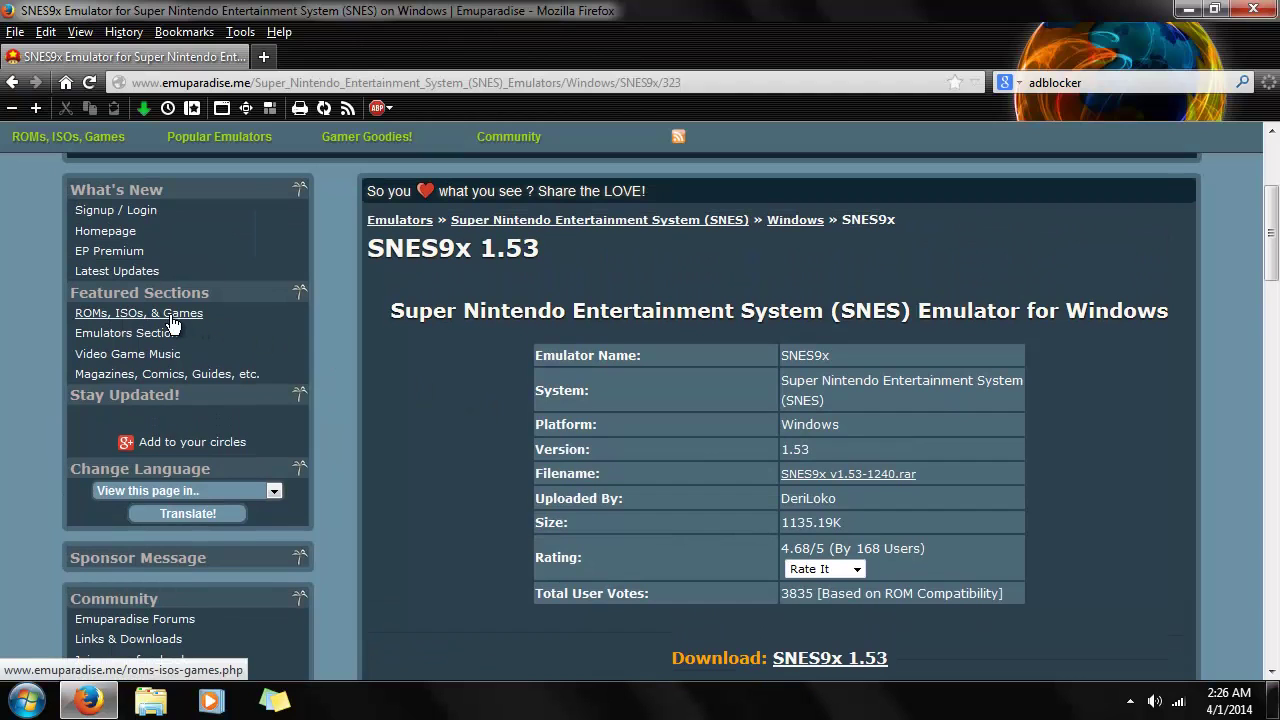
left_click(170, 317)
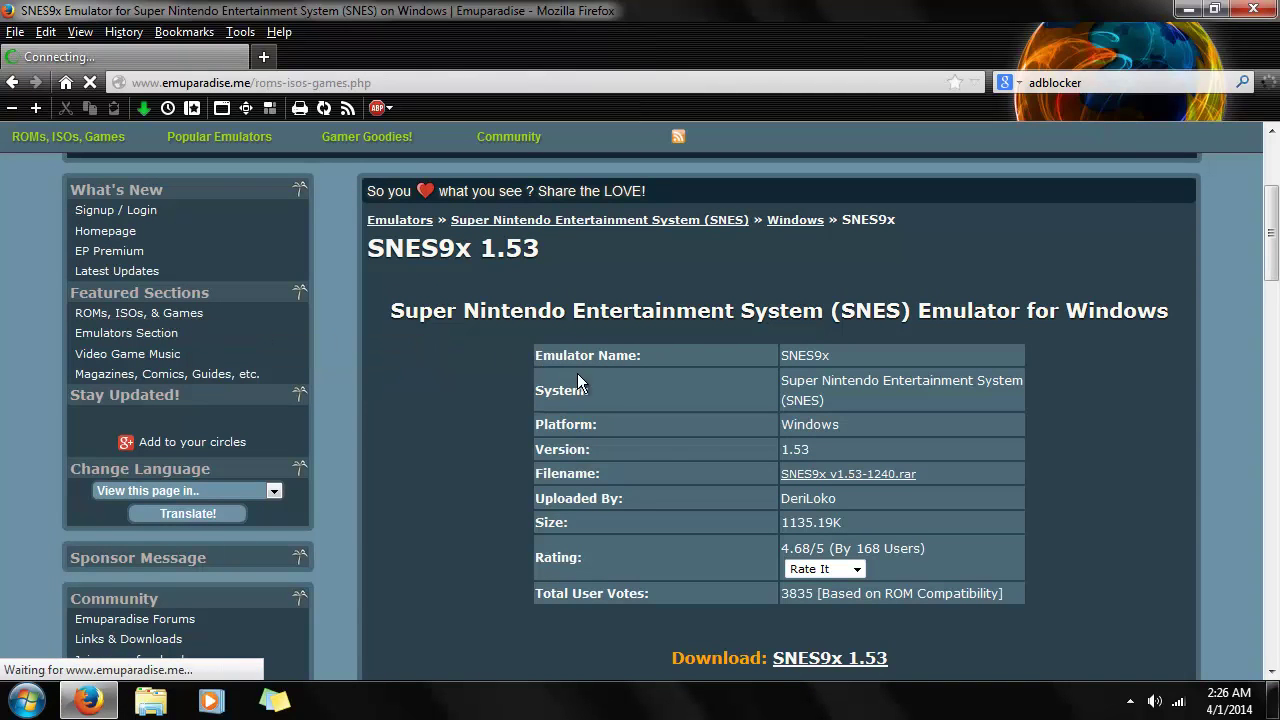
scroll(596, 479, "down", 5)
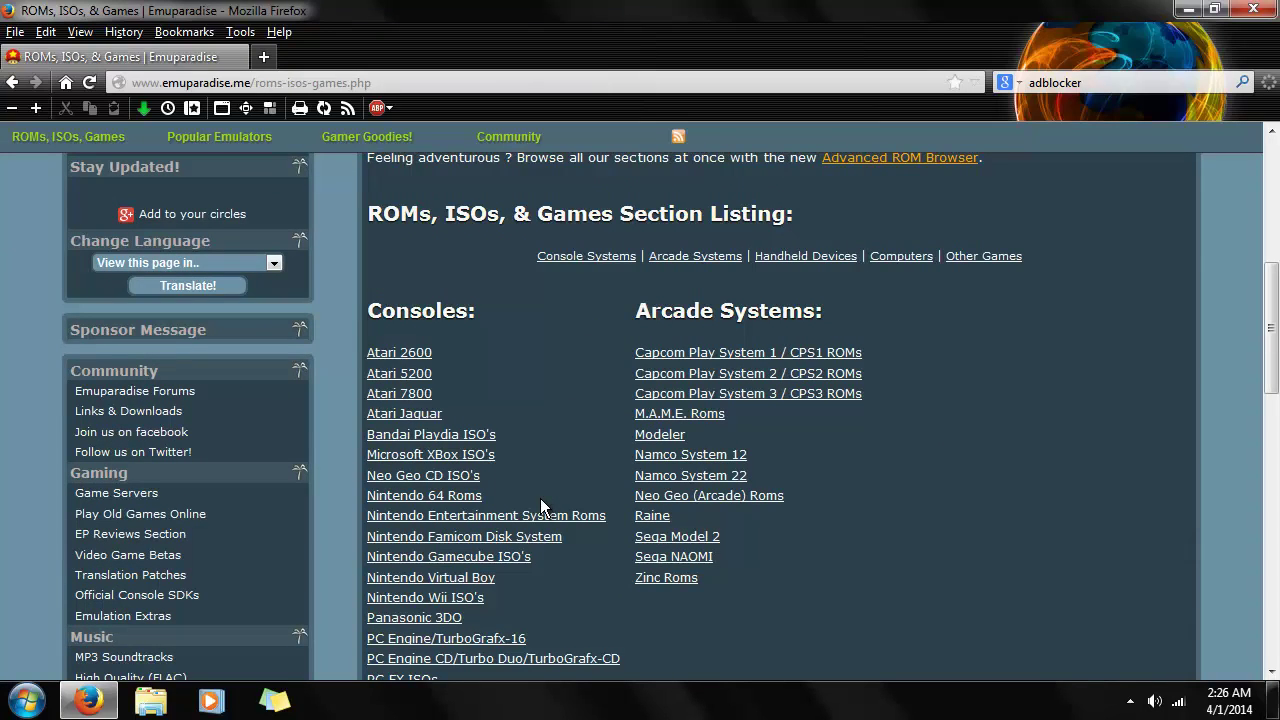
scroll(550, 505, "down", 3)
scroll(553, 497, "down", 2)
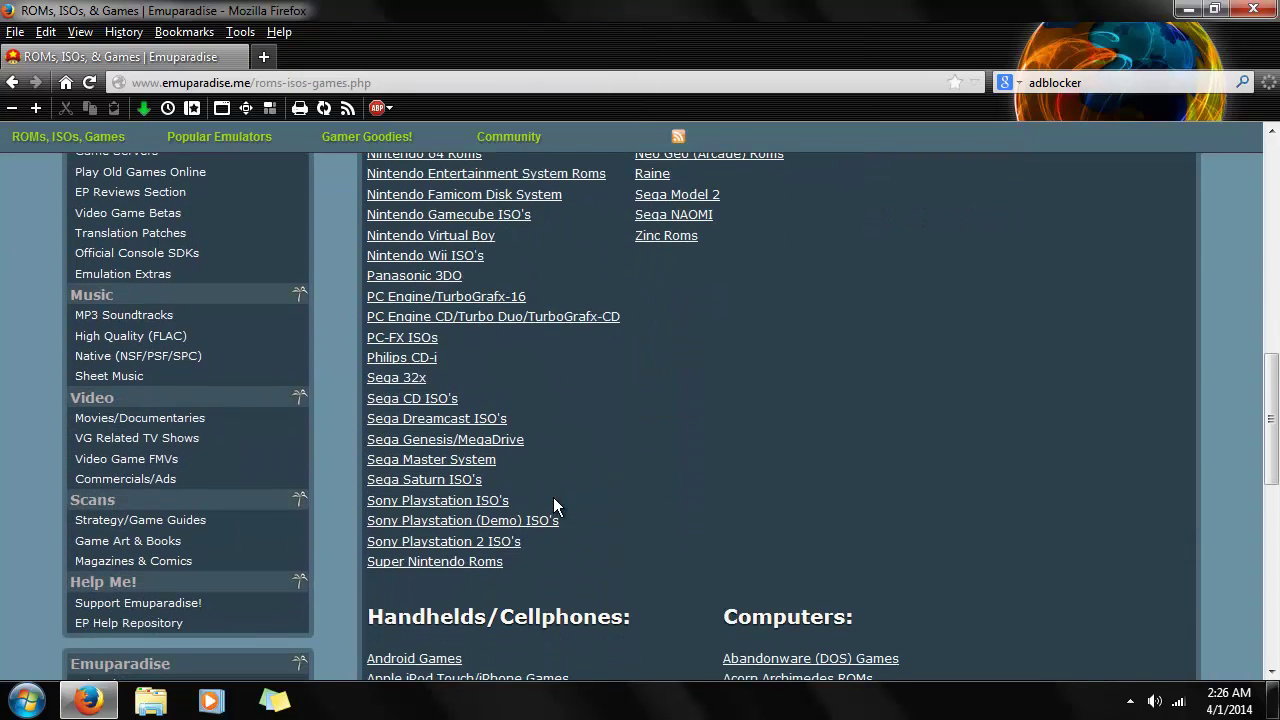
left_click(464, 563)
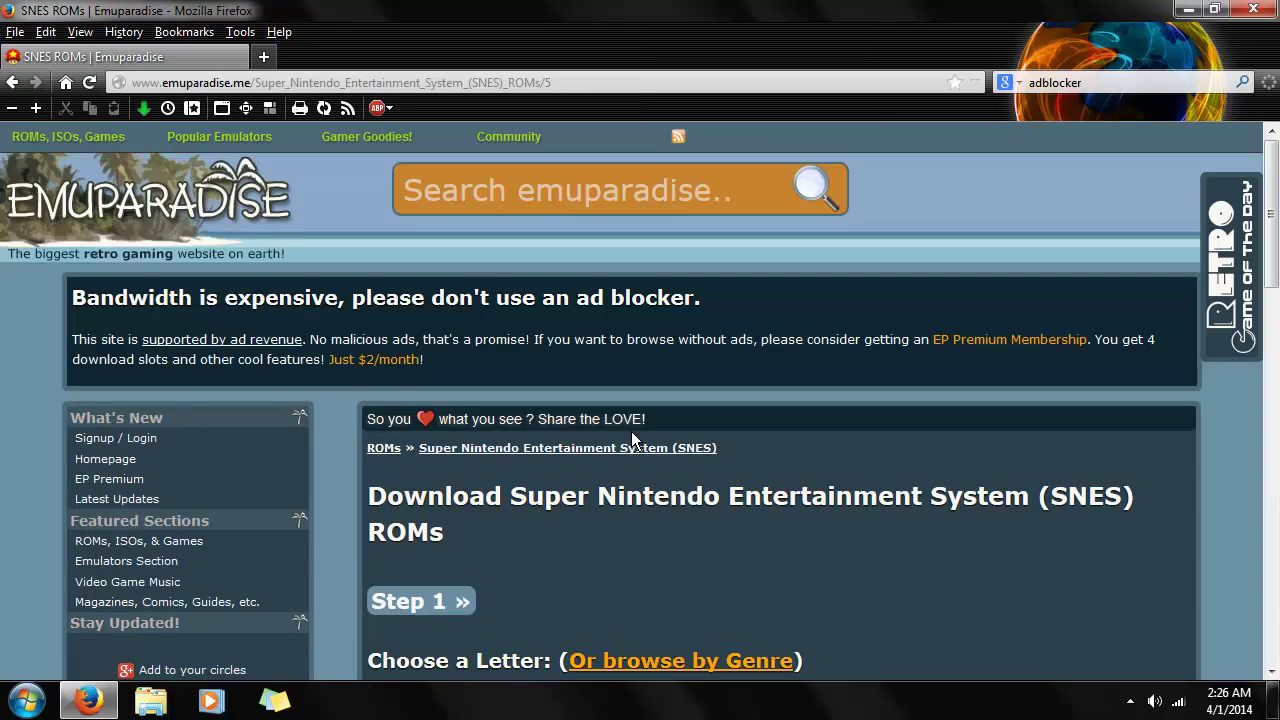
scroll(632, 431, "down", 3)
scroll(831, 400, "down", 3)
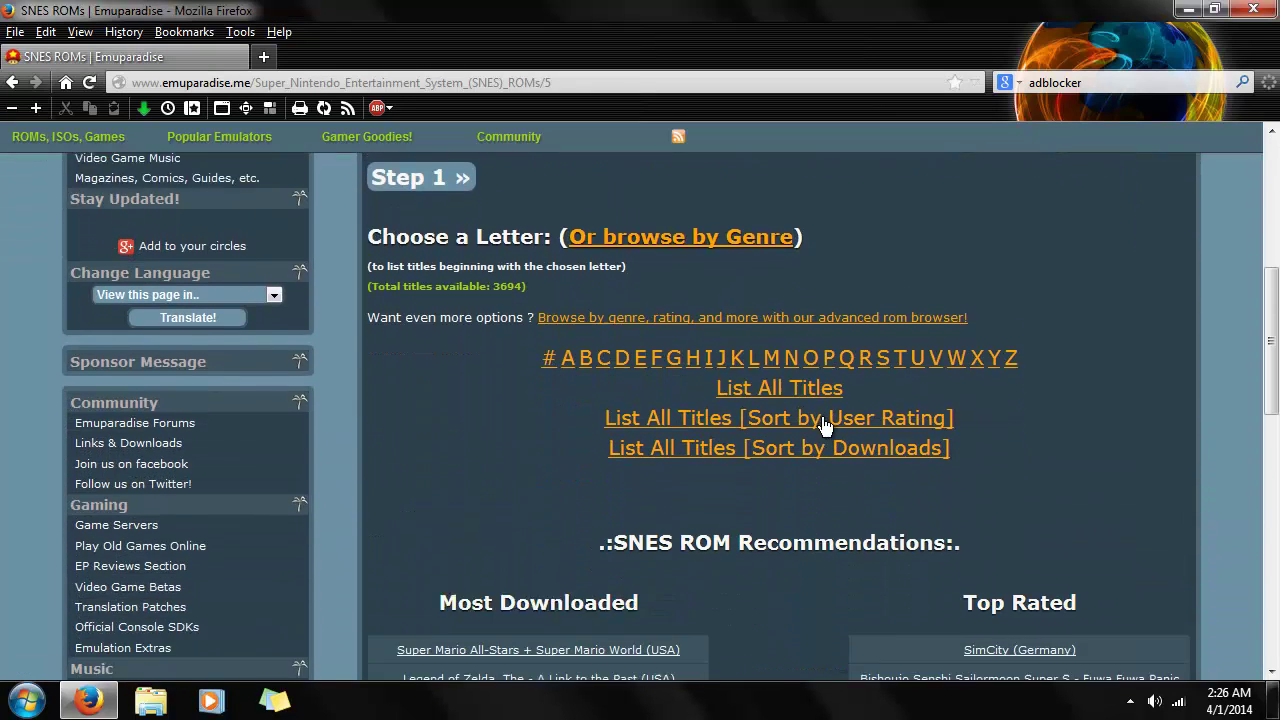
scroll(824, 425, "down", 5)
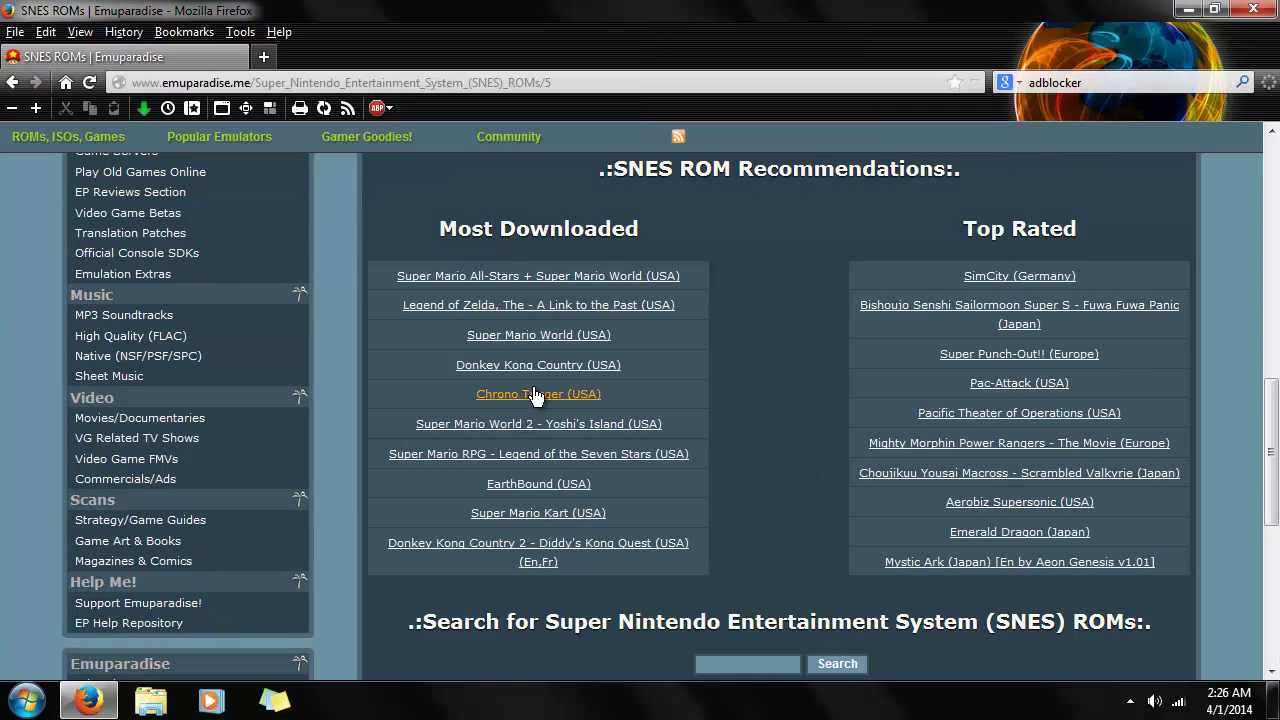
scroll(643, 446, "up", 5)
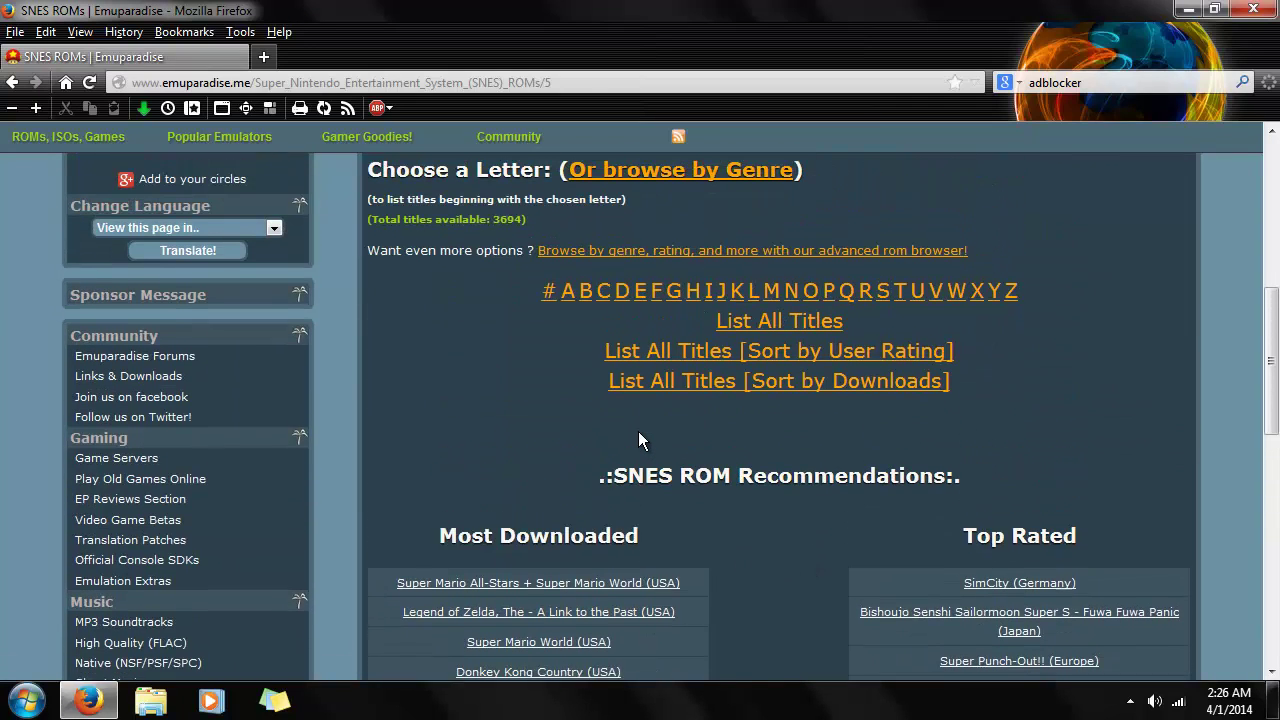
- List the SNES games starting with C and open the Chrono Trigger (USA) entry
left_click(603, 327)
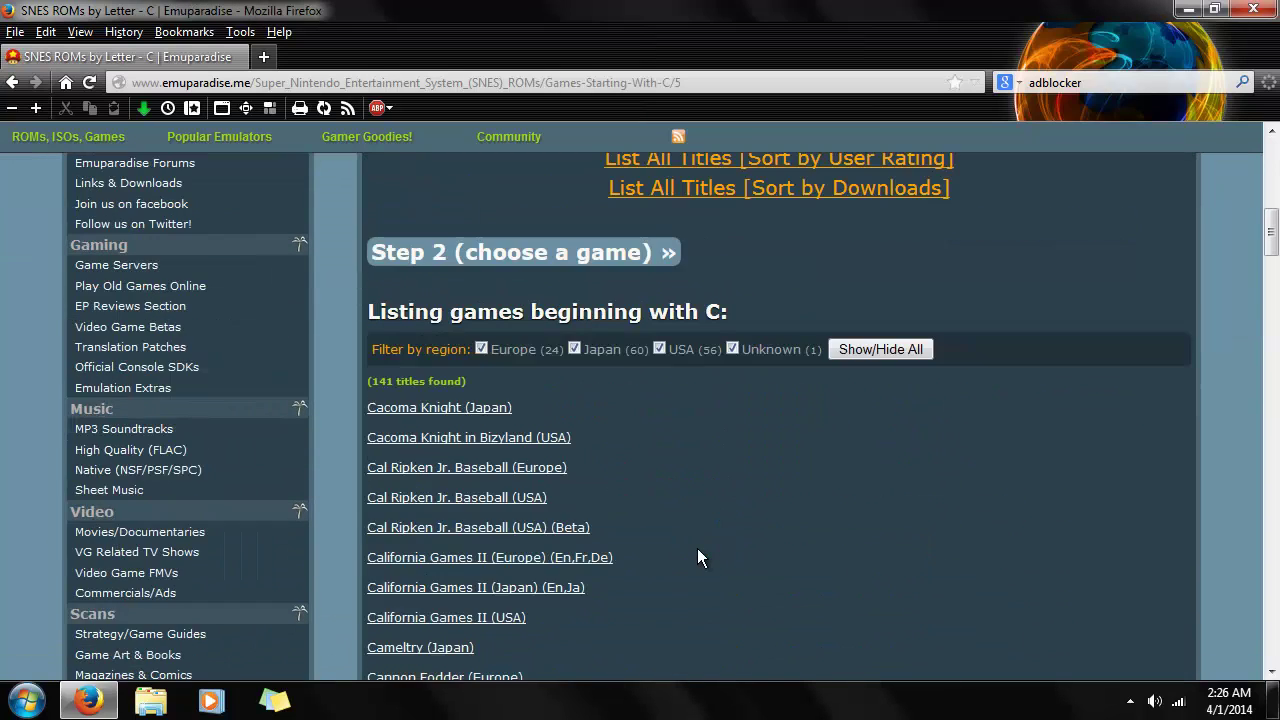
scroll(697, 558, "down", 10)
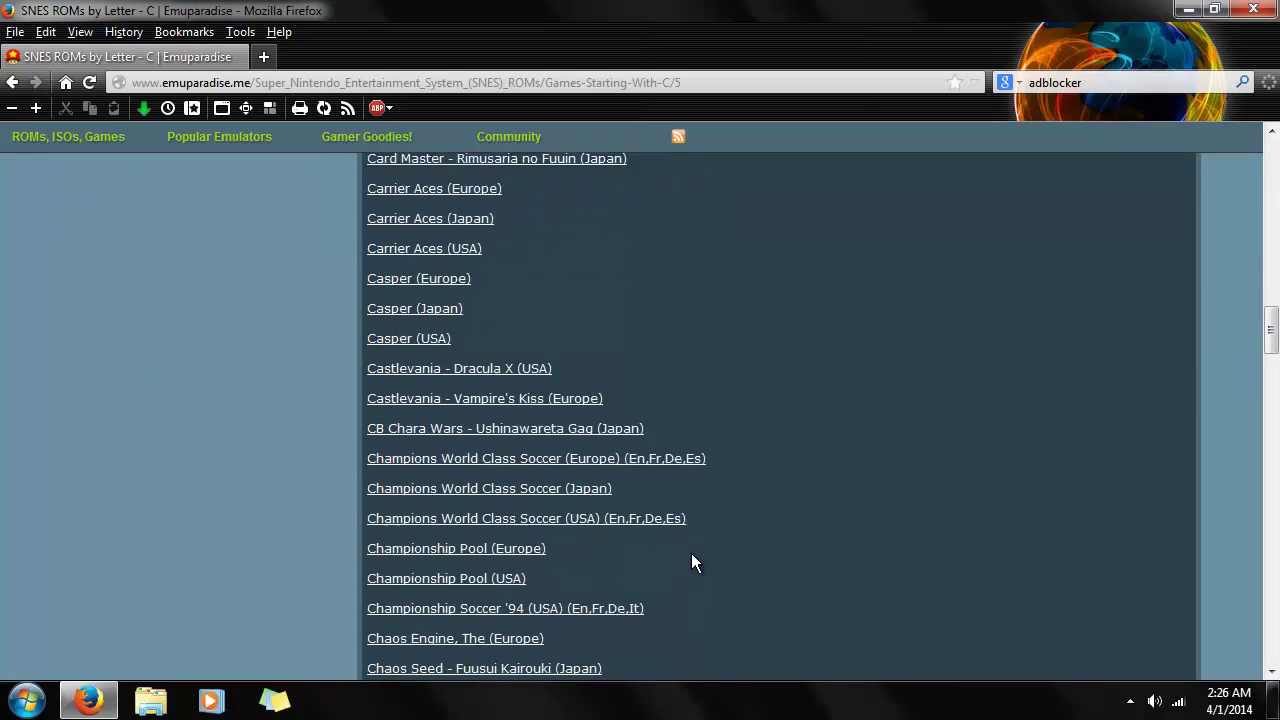
scroll(697, 562, "down", 1)
scroll(692, 554, "down", 2)
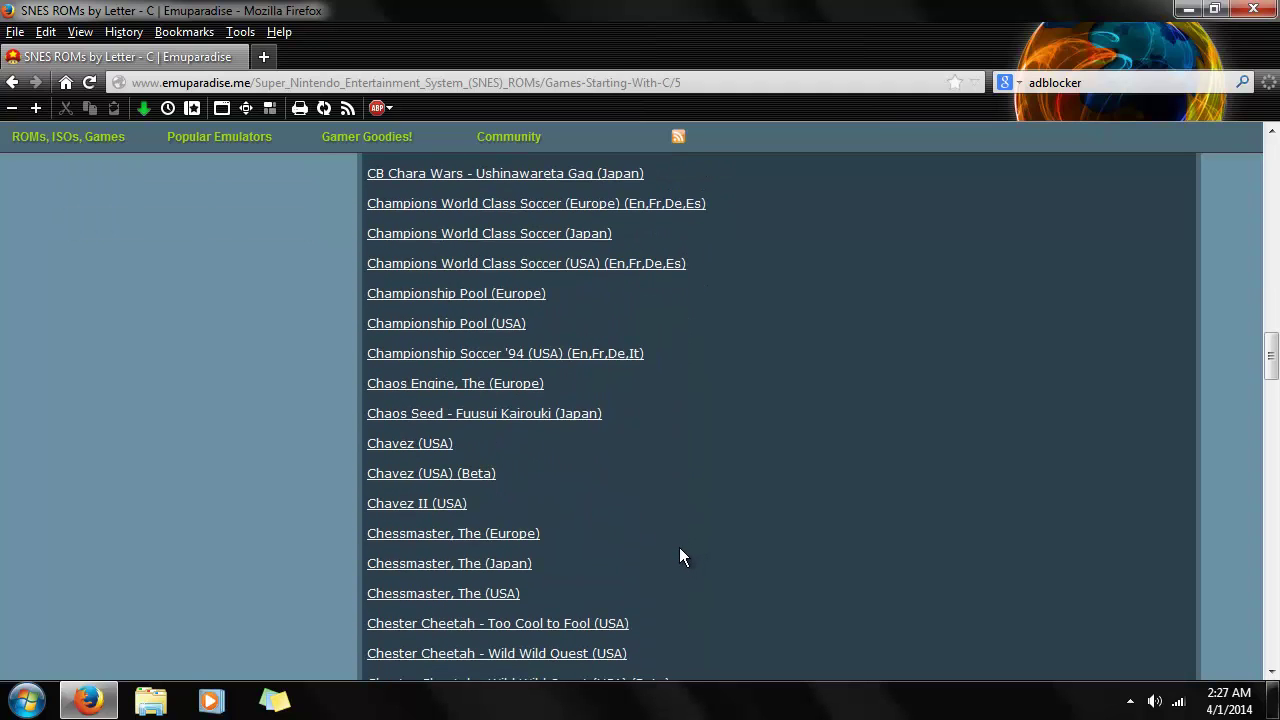
scroll(679, 549, "down", 3)
scroll(678, 546, "down", 5)
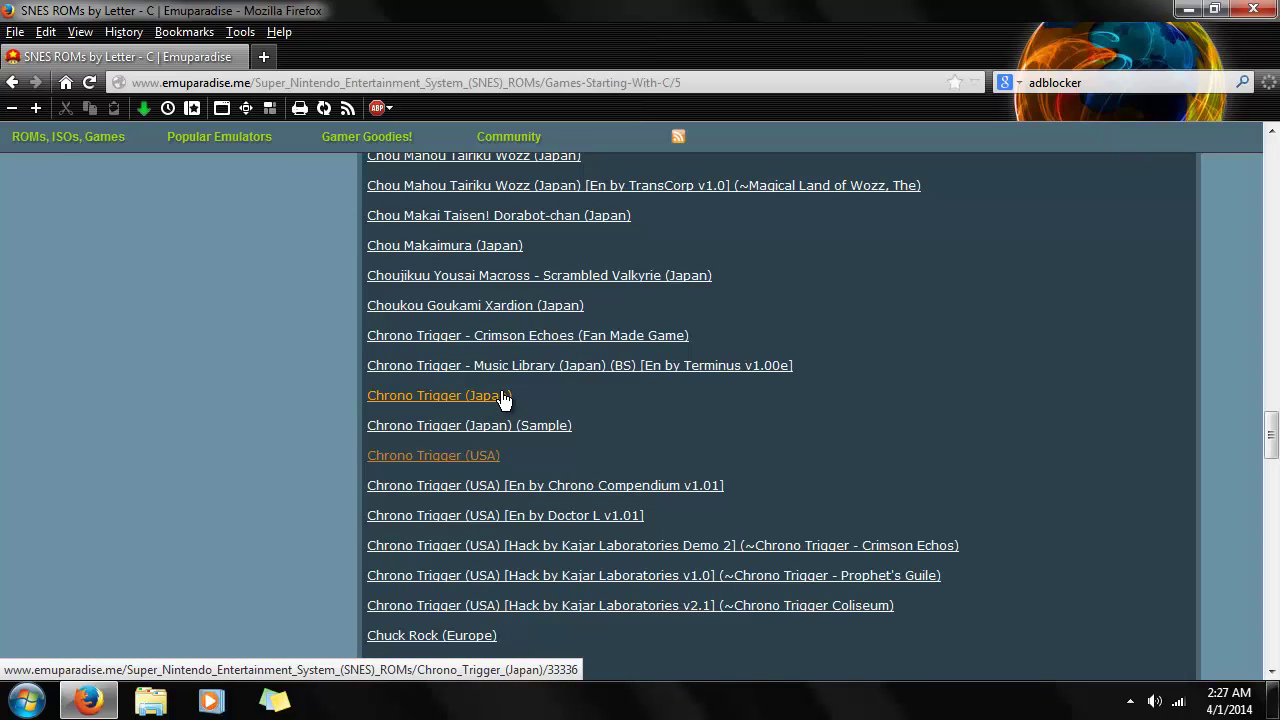
left_click(489, 456)
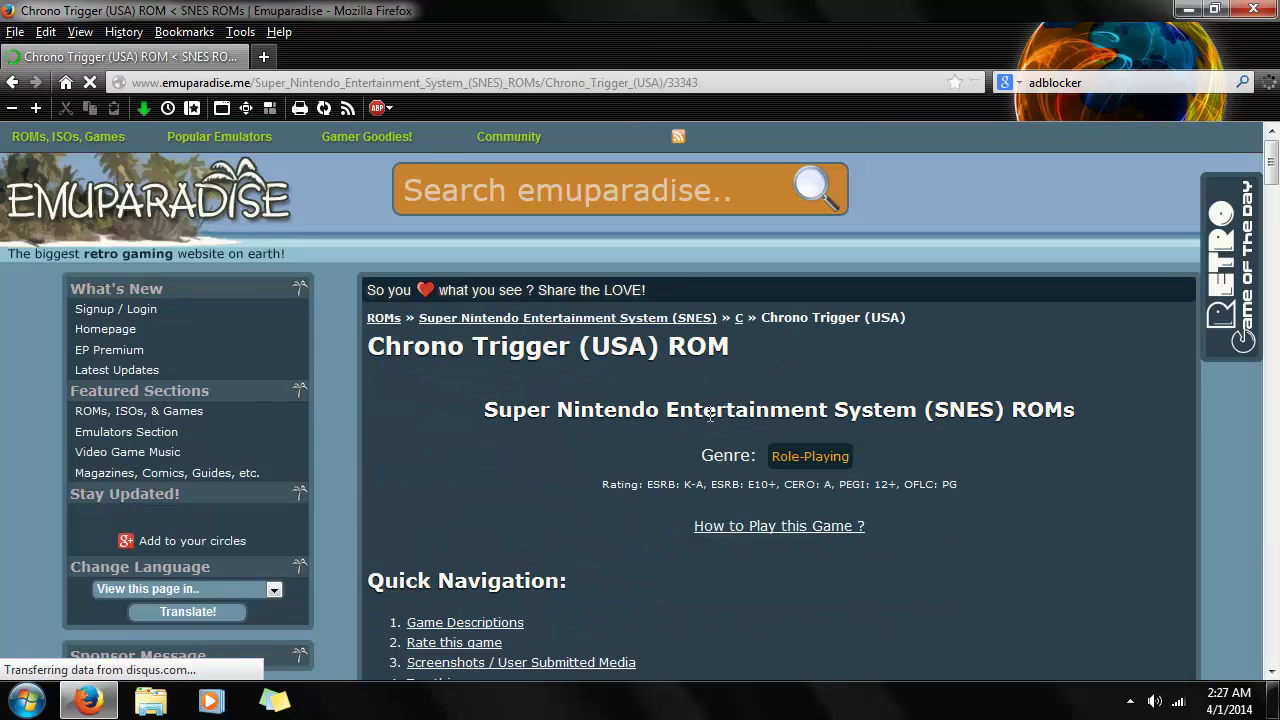
- Scroll the Chrono Trigger (USA) page past descriptions and media to Direct Download Links
scroll(654, 415, "down", 4)
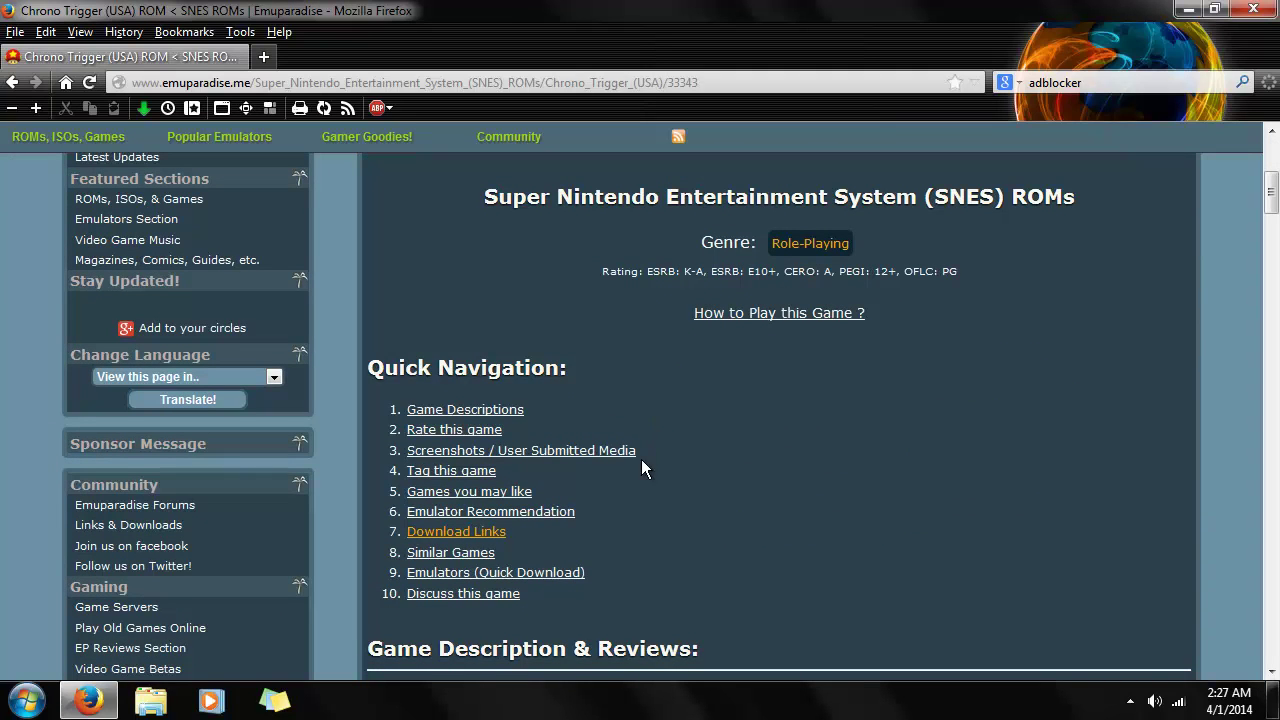
scroll(639, 536, "down", 7)
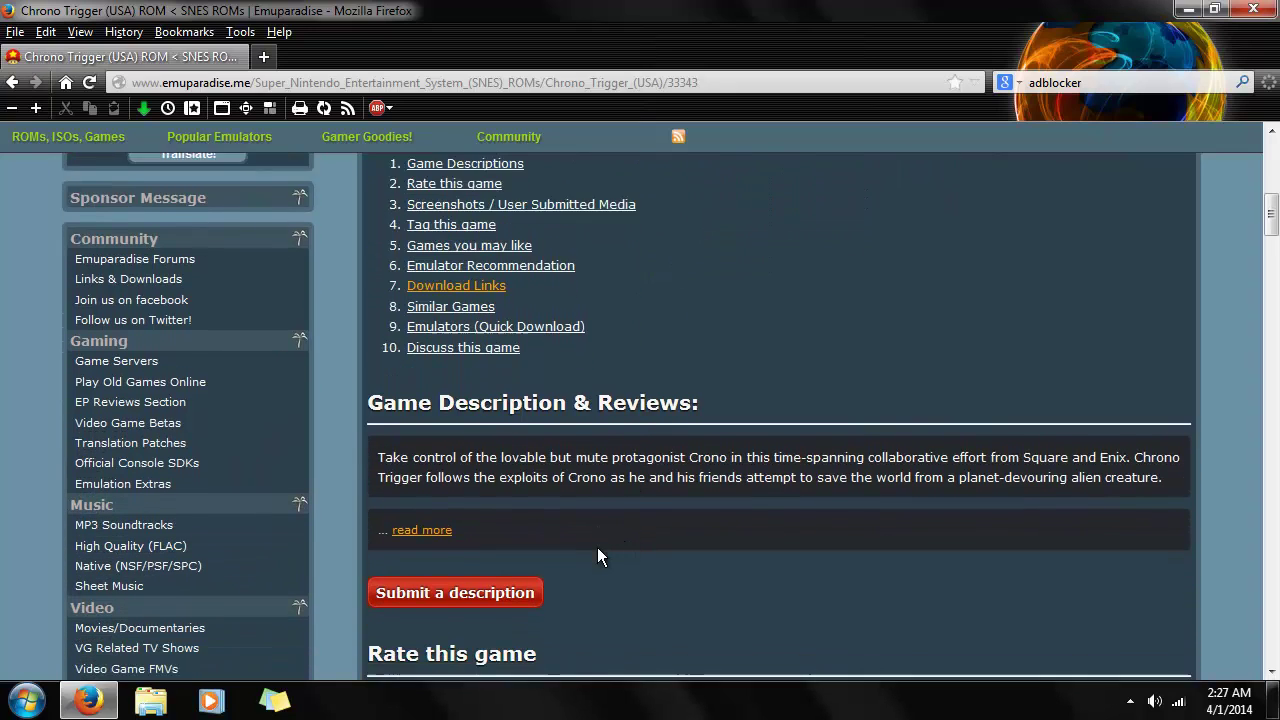
scroll(585, 553, "down", 2)
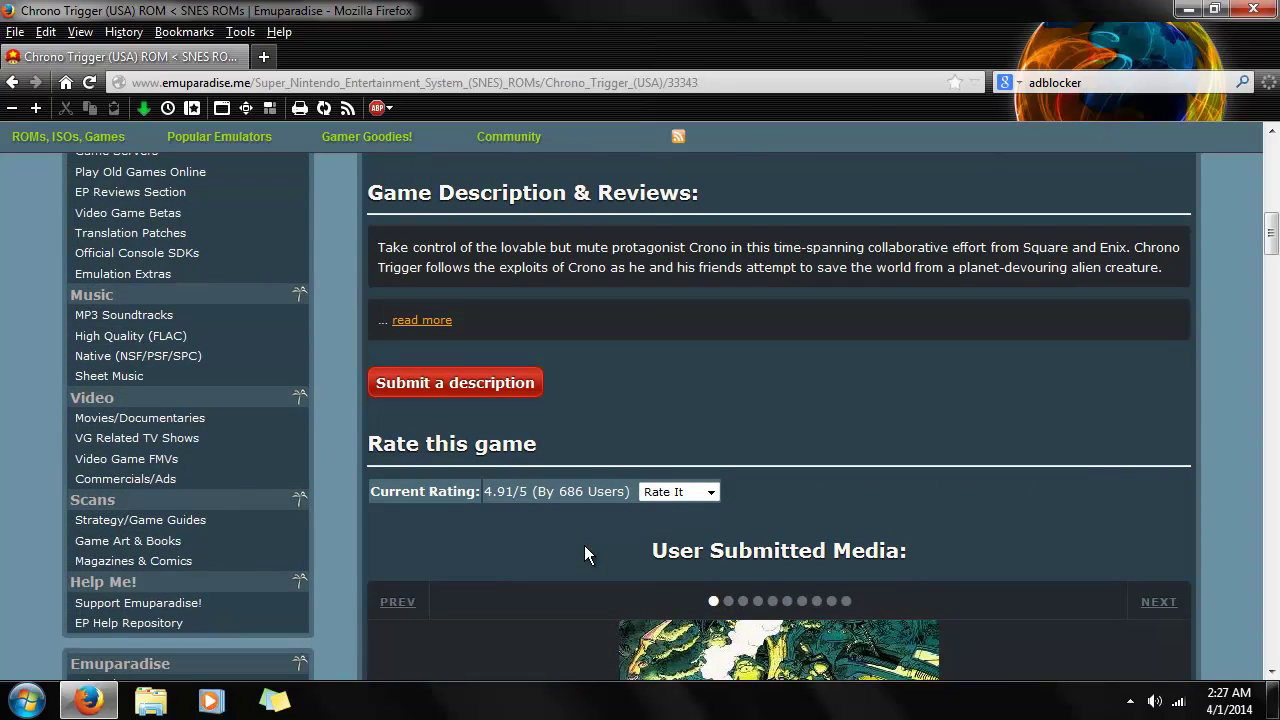
scroll(585, 553, "down", 7)
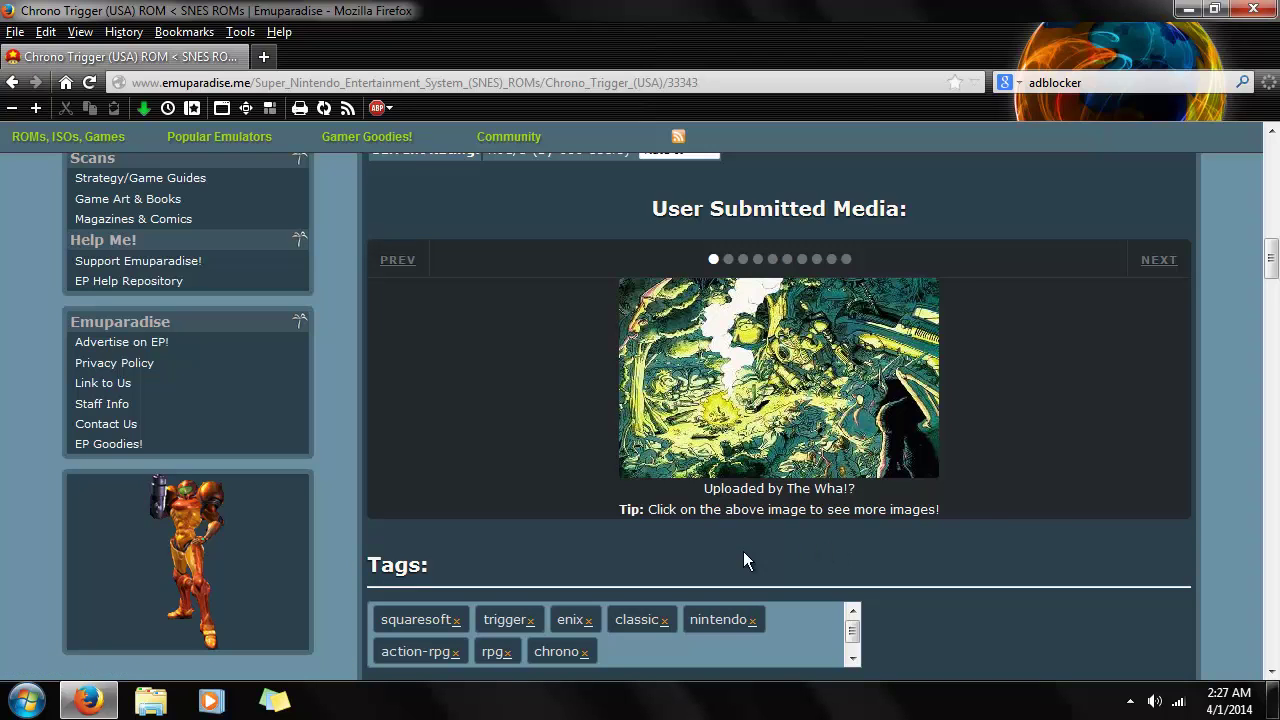
scroll(491, 418, "down", 6)
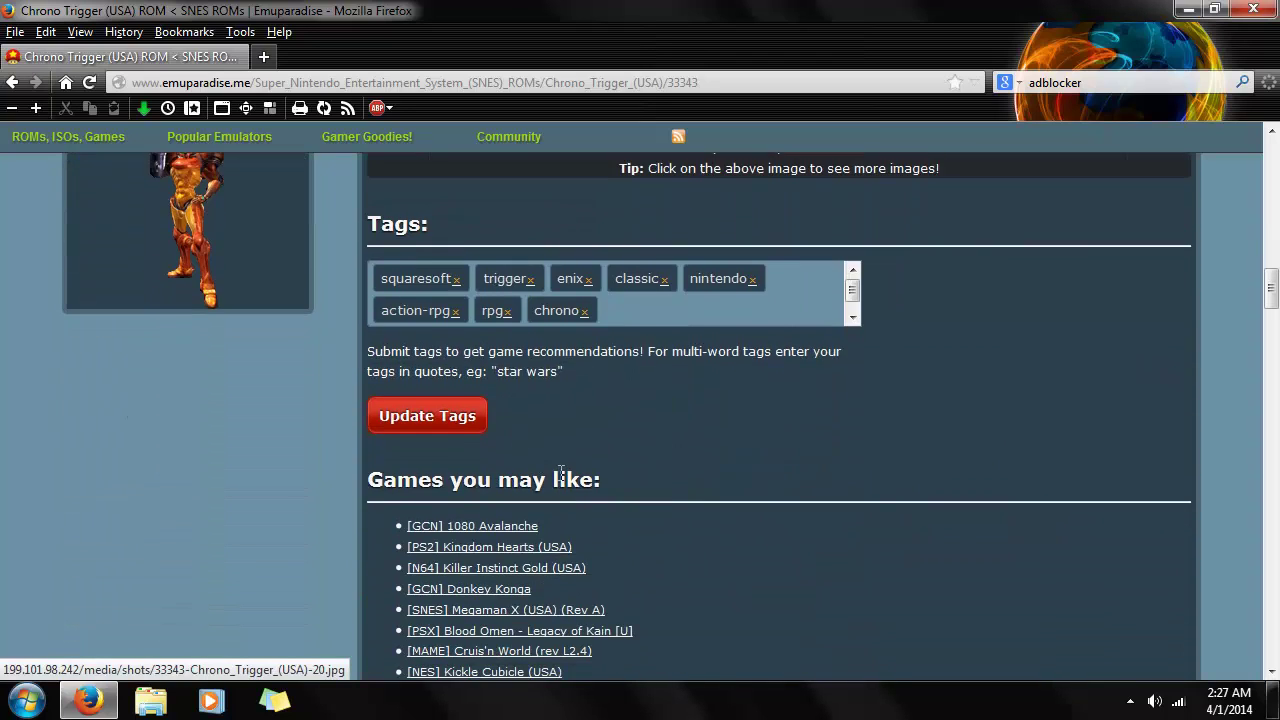
scroll(676, 511, "down", 10)
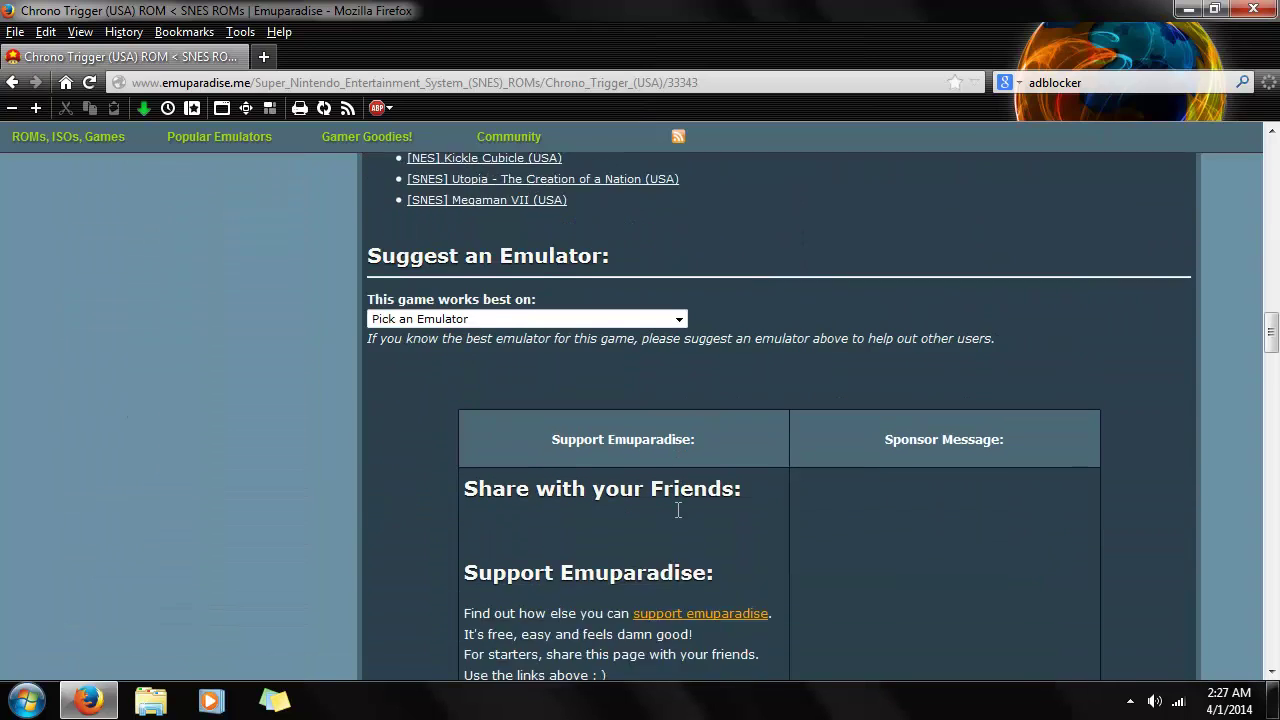
scroll(675, 510, "down", 5)
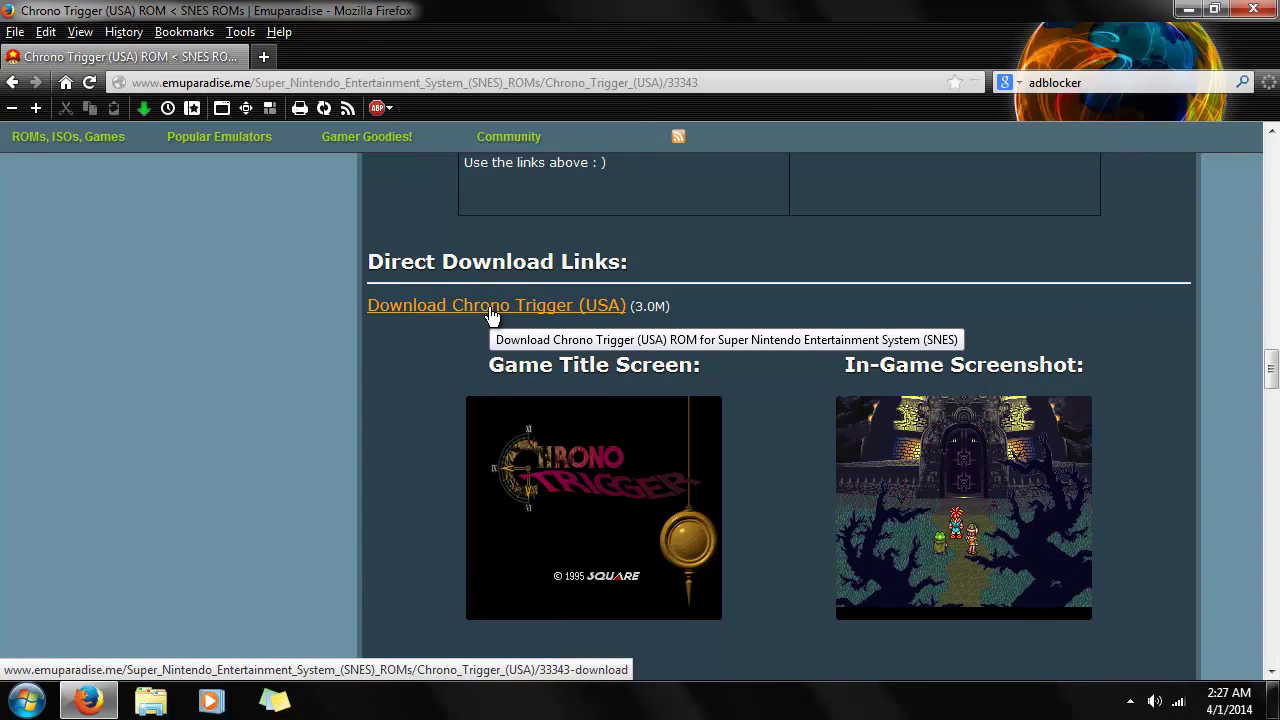
- Save Chrono Trigger (USA).zip (2.9 MB) to the computer and minimize Firefox
left_click(566, 312)
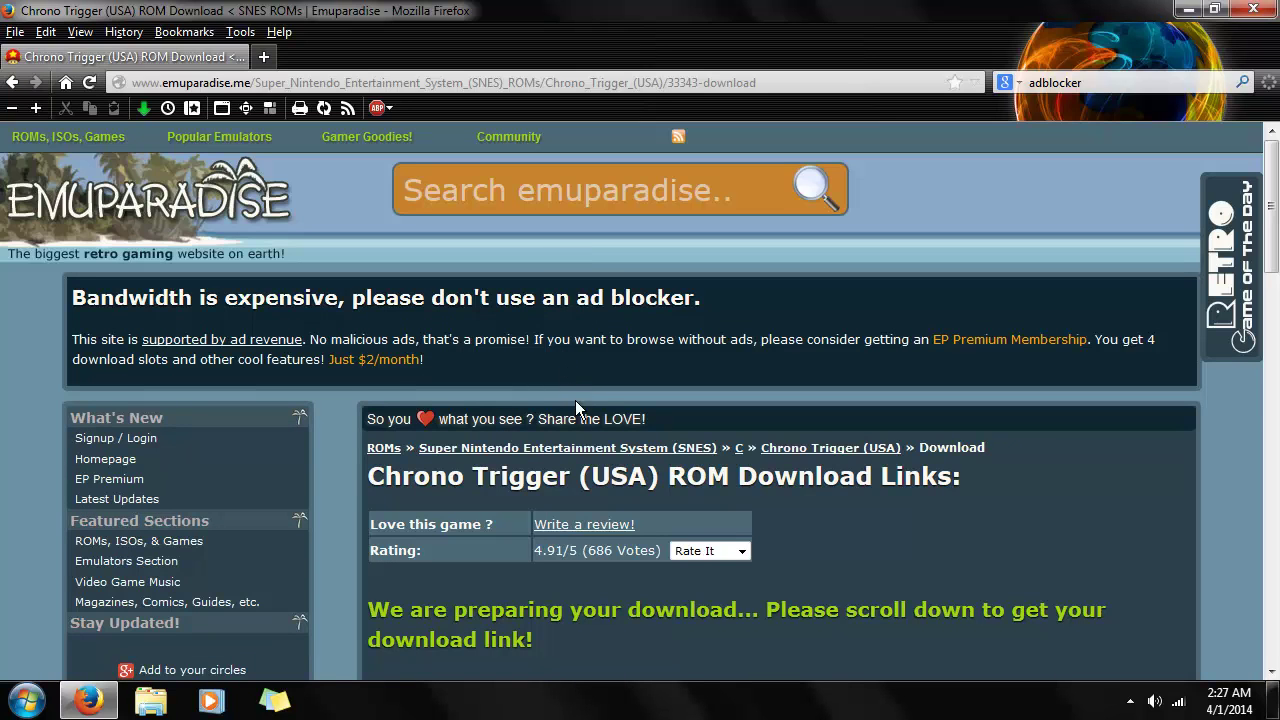
scroll(768, 376, "down", 5)
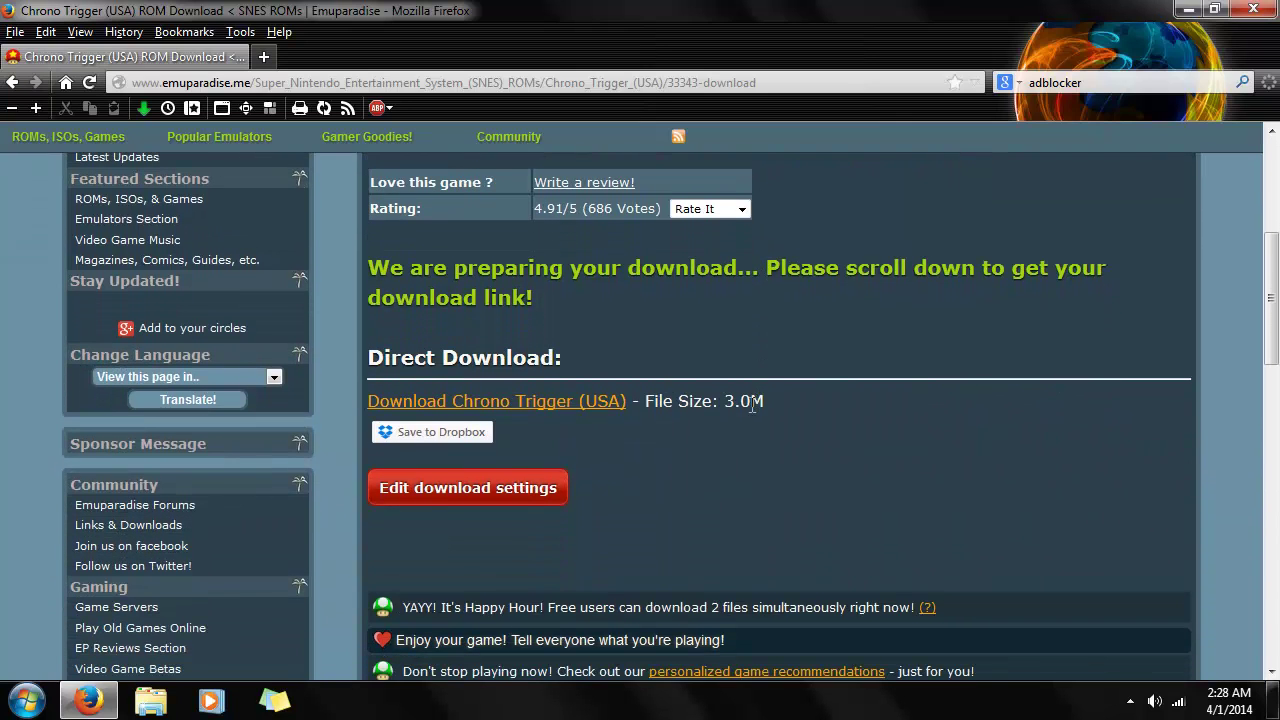
scroll(625, 423, "down", 2)
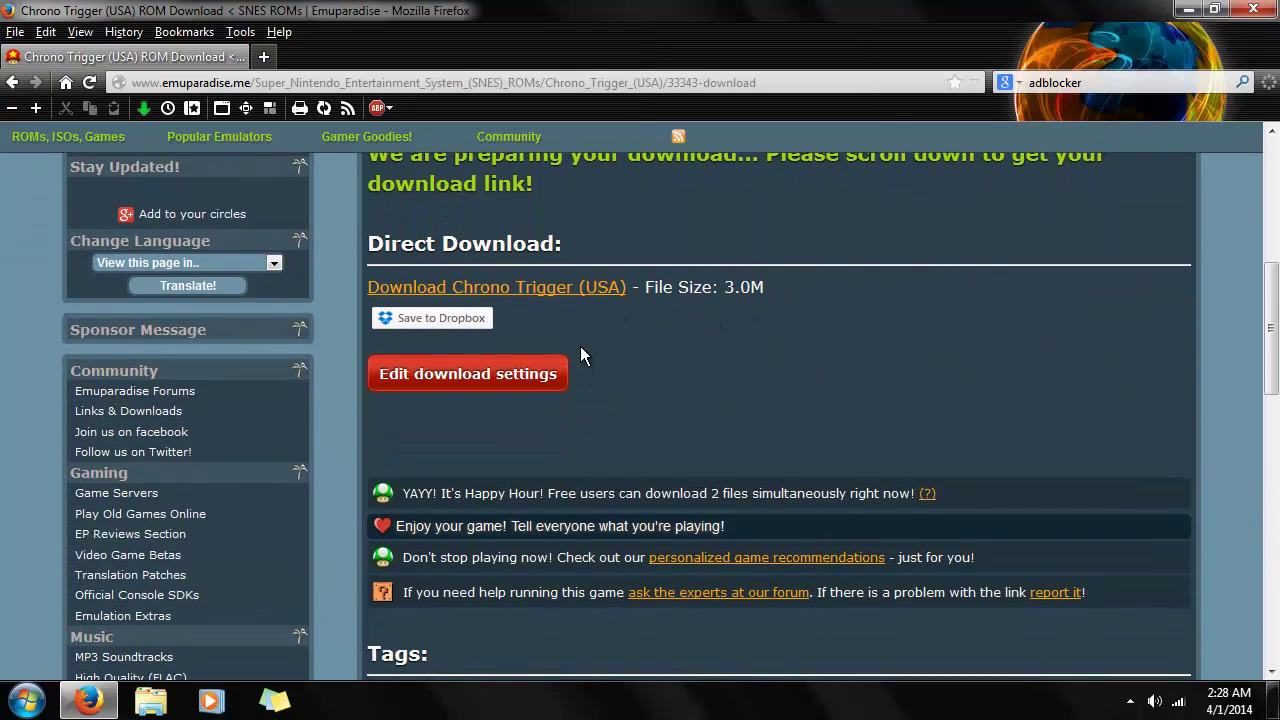
left_click(578, 290)
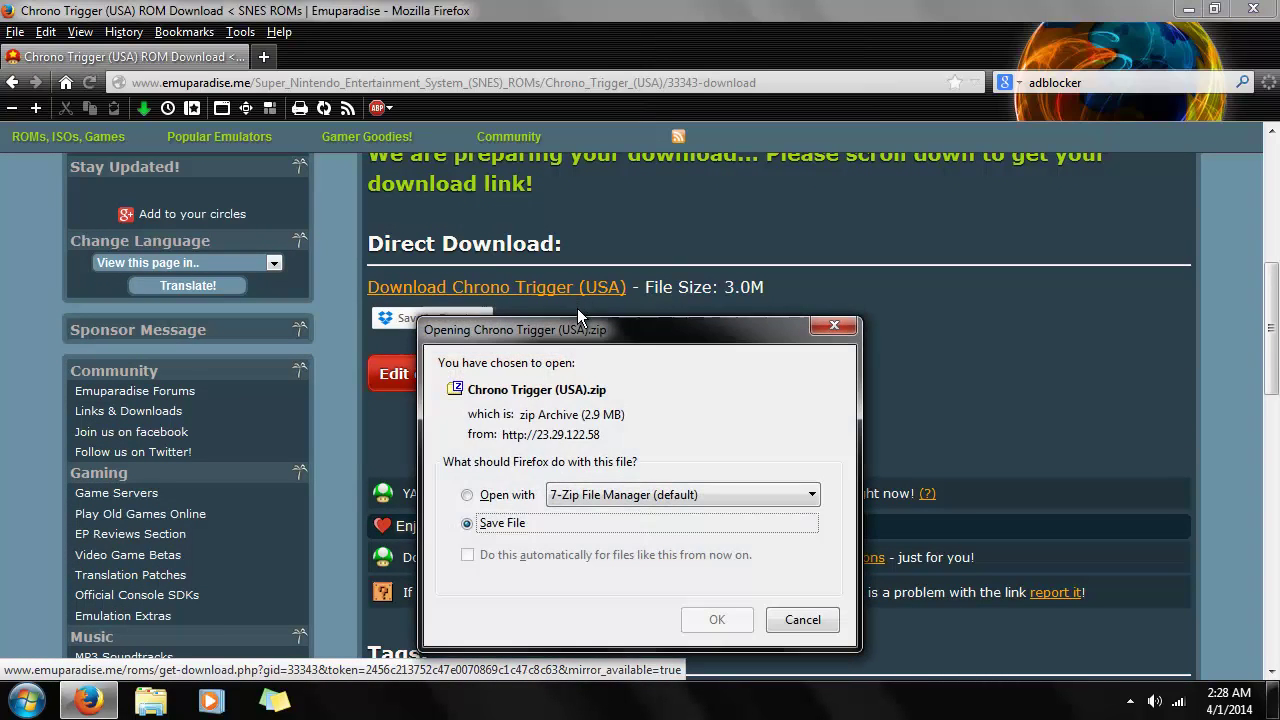
left_click(717, 619)
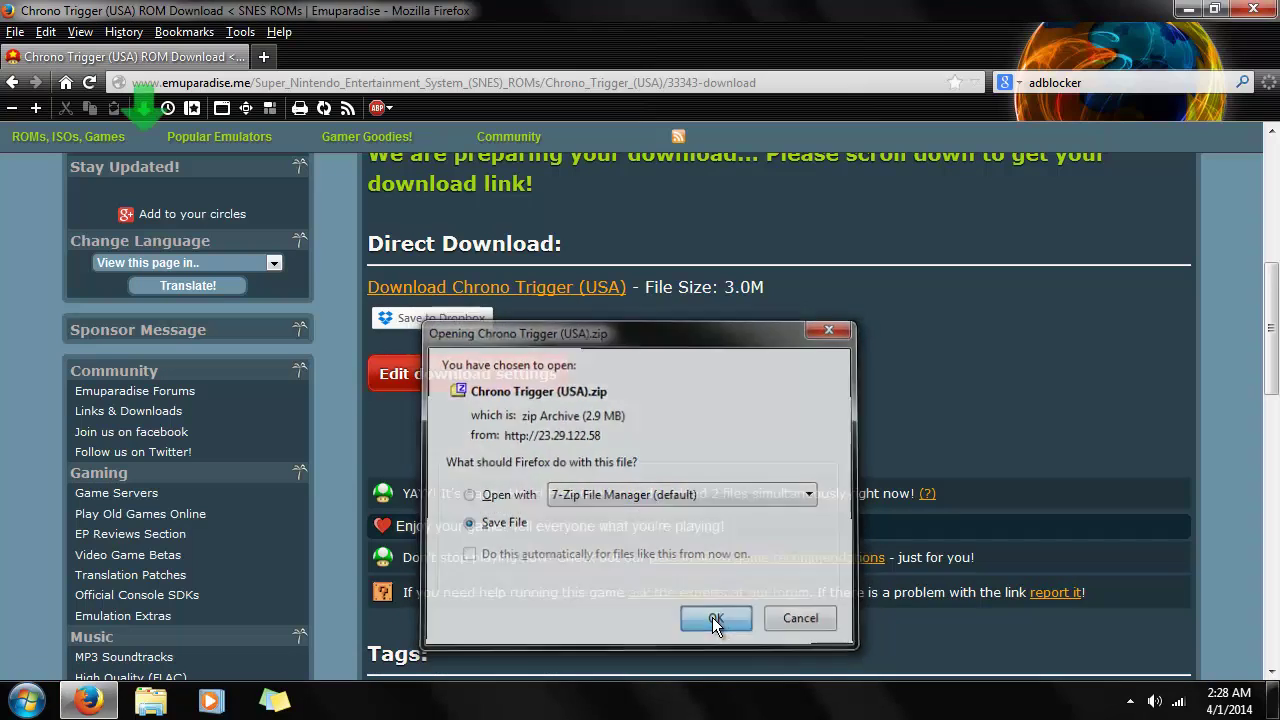
left_click(1188, 9)
- Open Chrono Trigger (USA).zip from Downloads in 7-Zip to reveal Chrono Trigger (USA).sfc
double_click(107, 46)
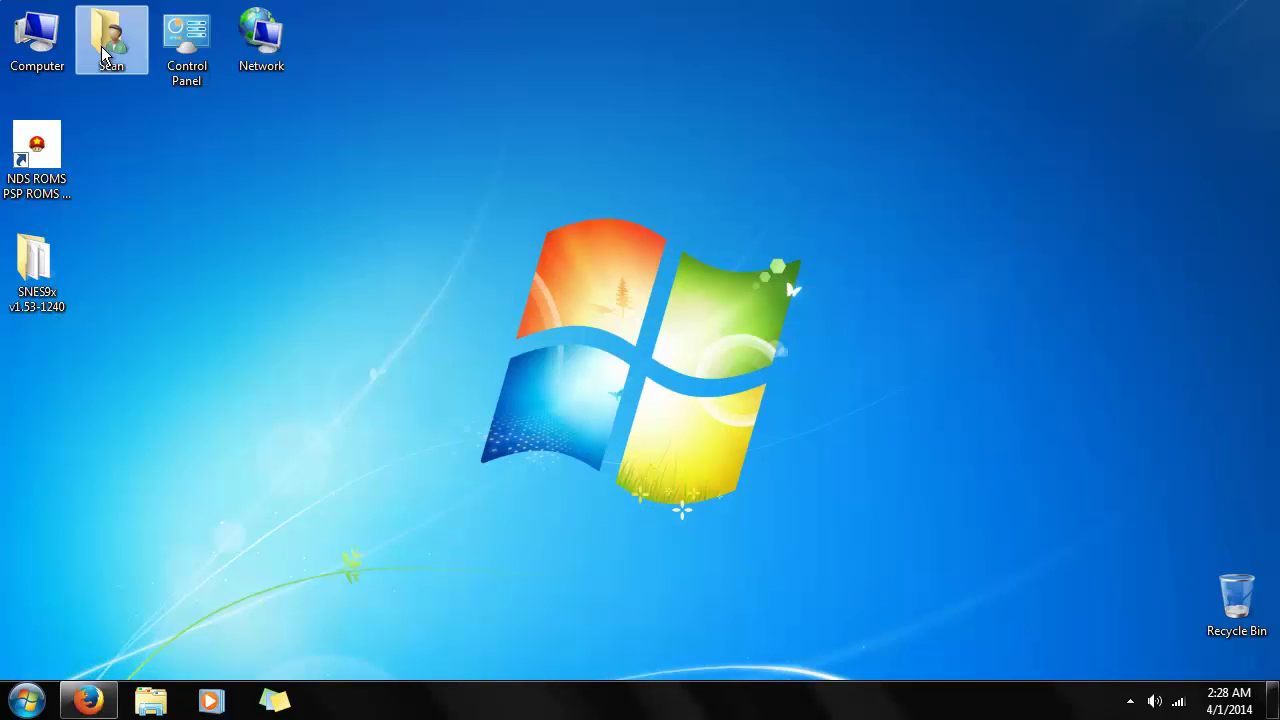
double_click(620, 200)
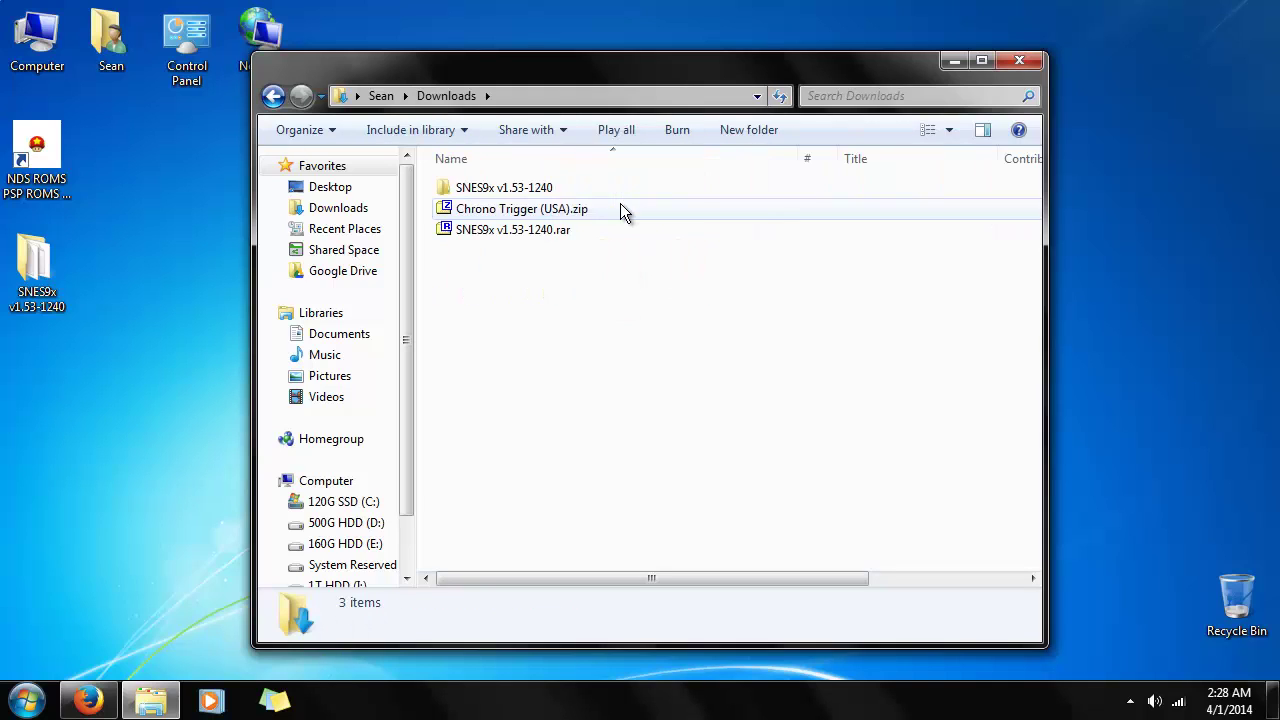
left_click(556, 220)
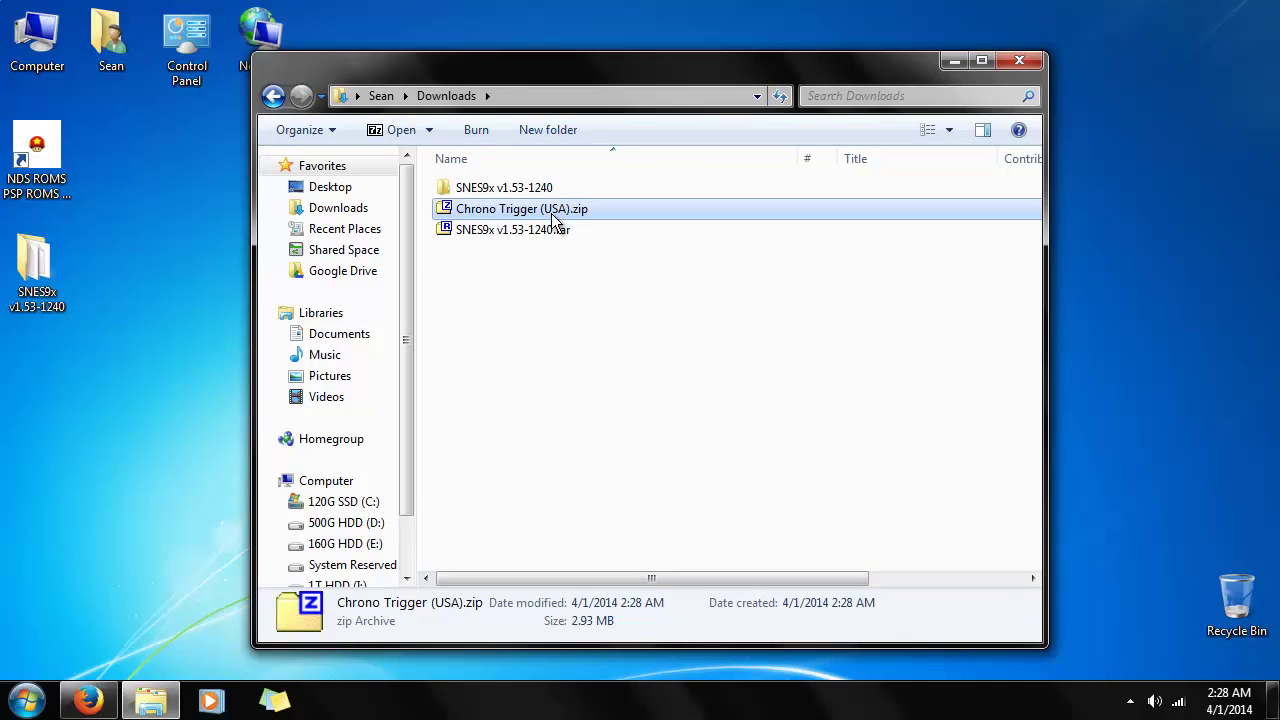
double_click(556, 220)
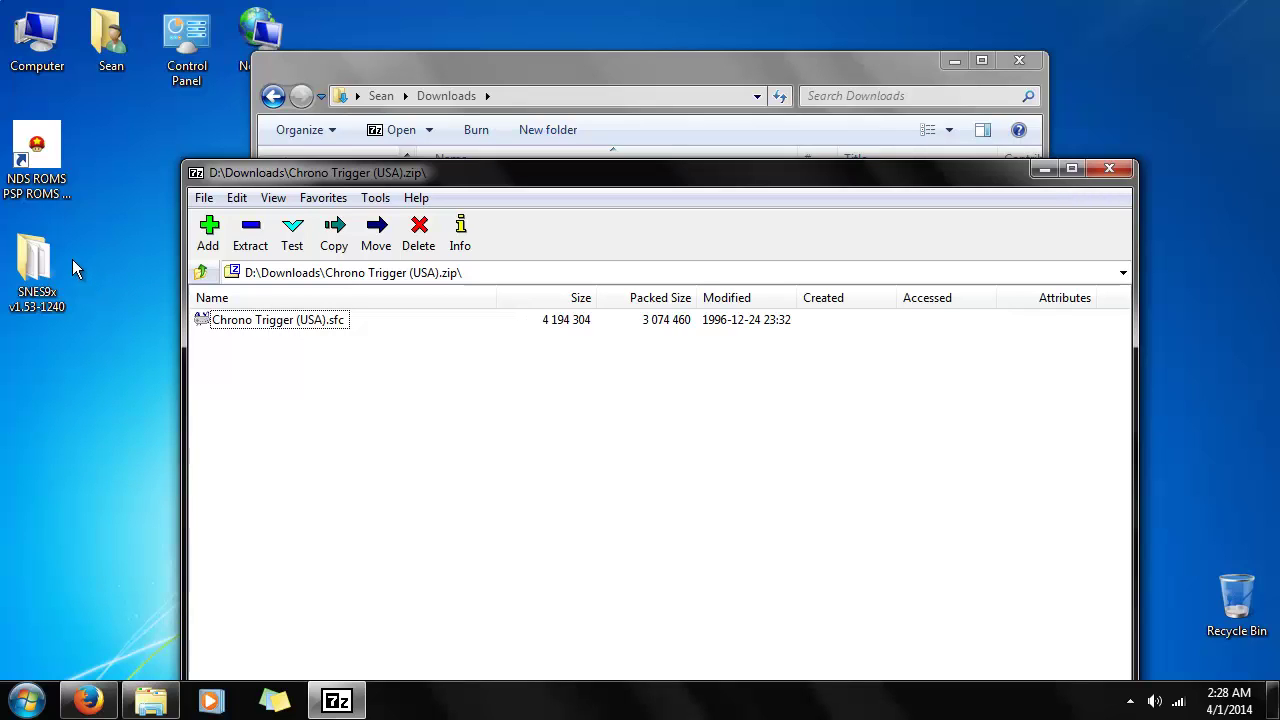
- Create a new folder named roms inside SNES9x v1.53-1240 and open it
left_click(42, 262)
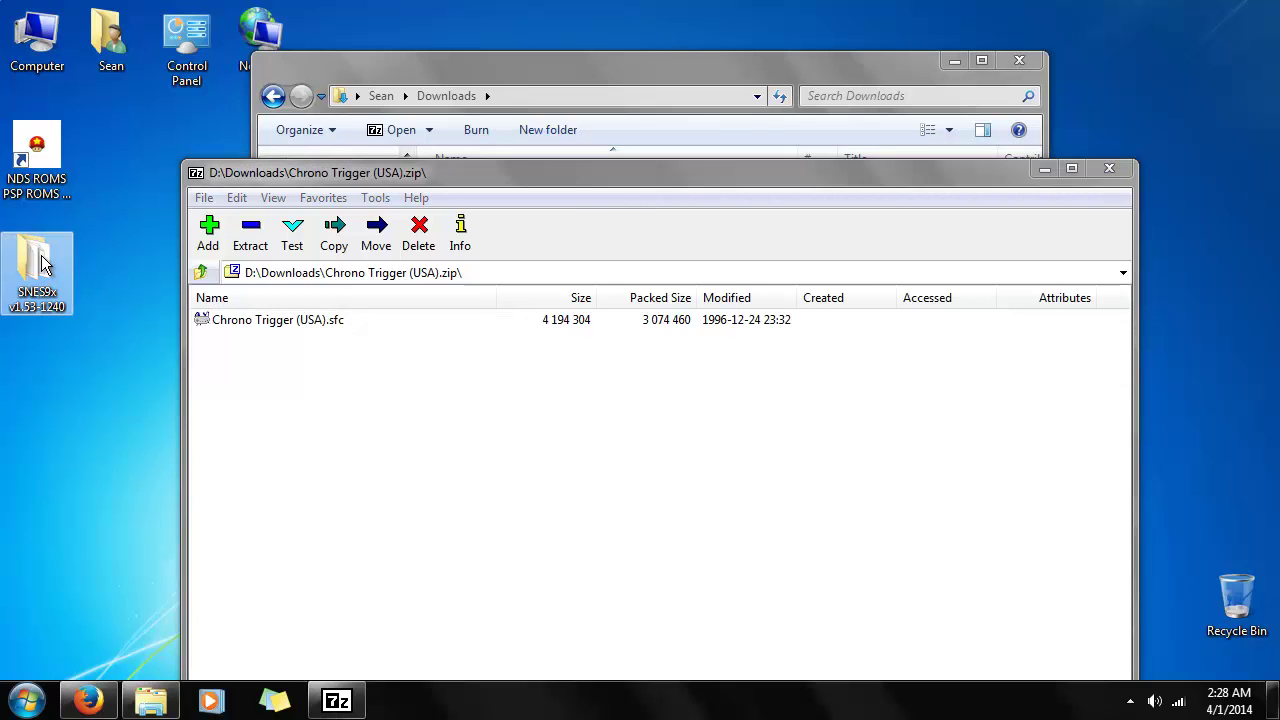
double_click(42, 262)
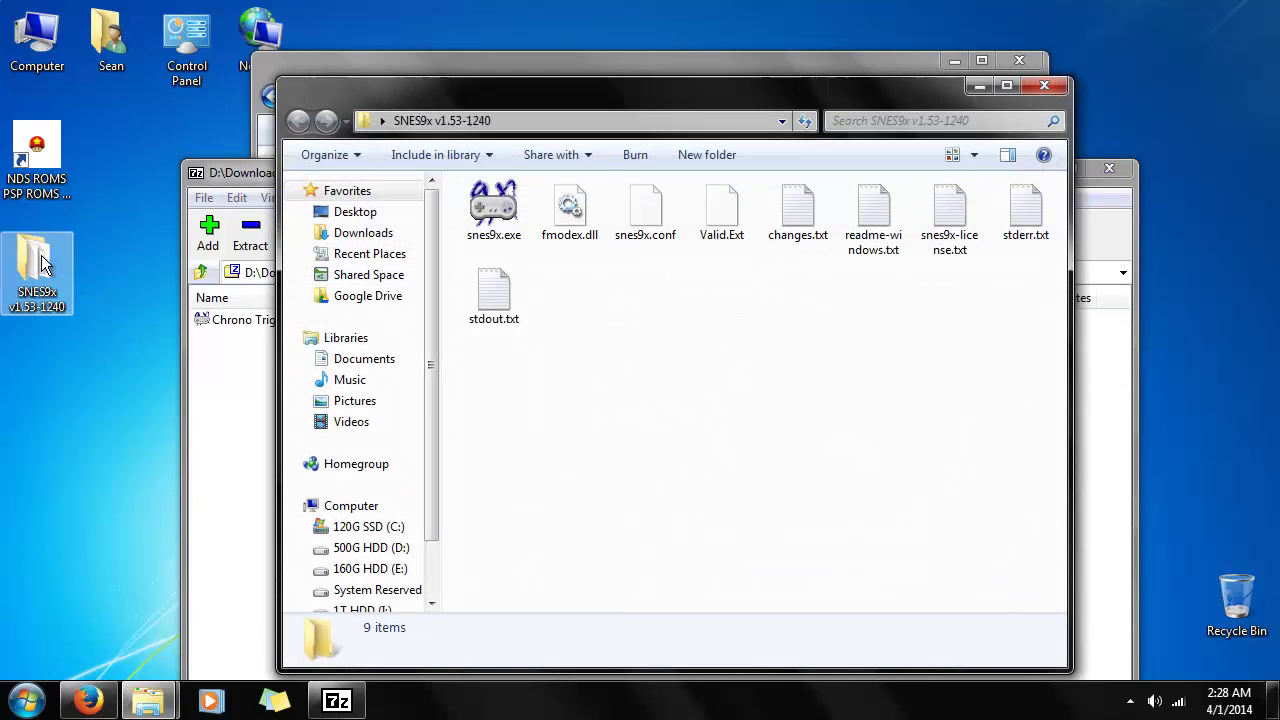
right_click(603, 341)
mouse_move(706, 586)
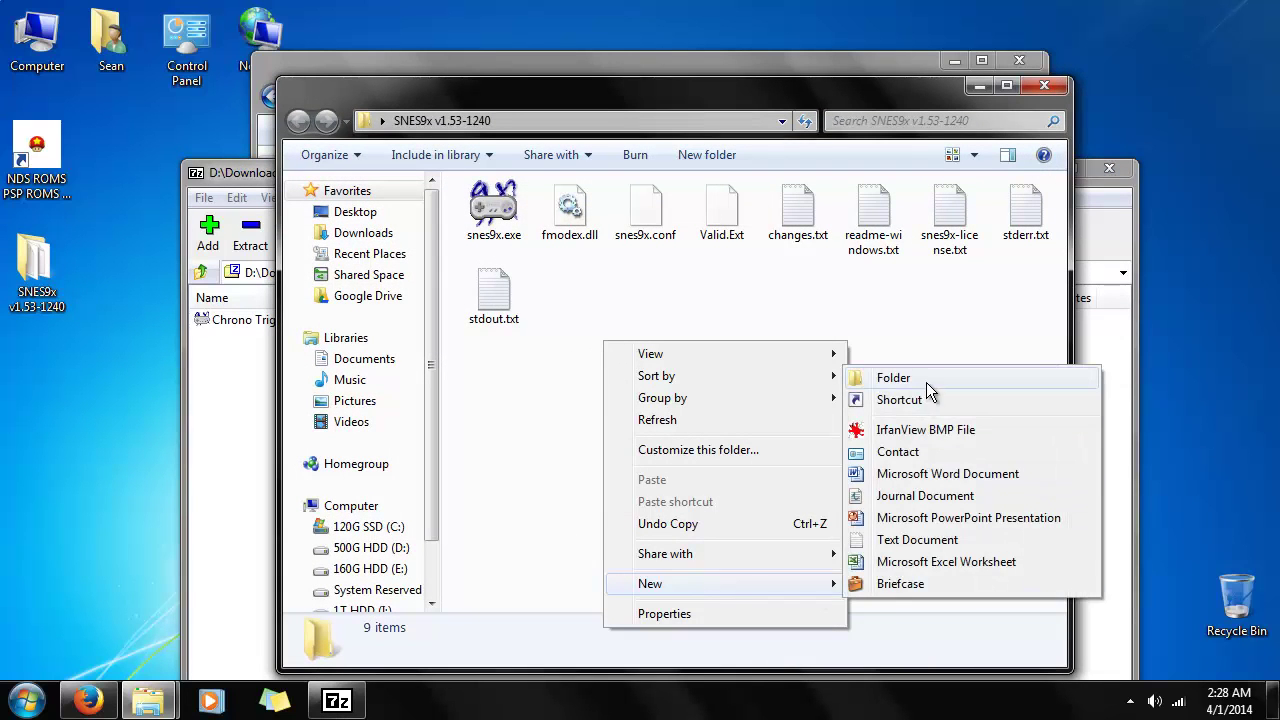
left_click(927, 387)
type("roms")
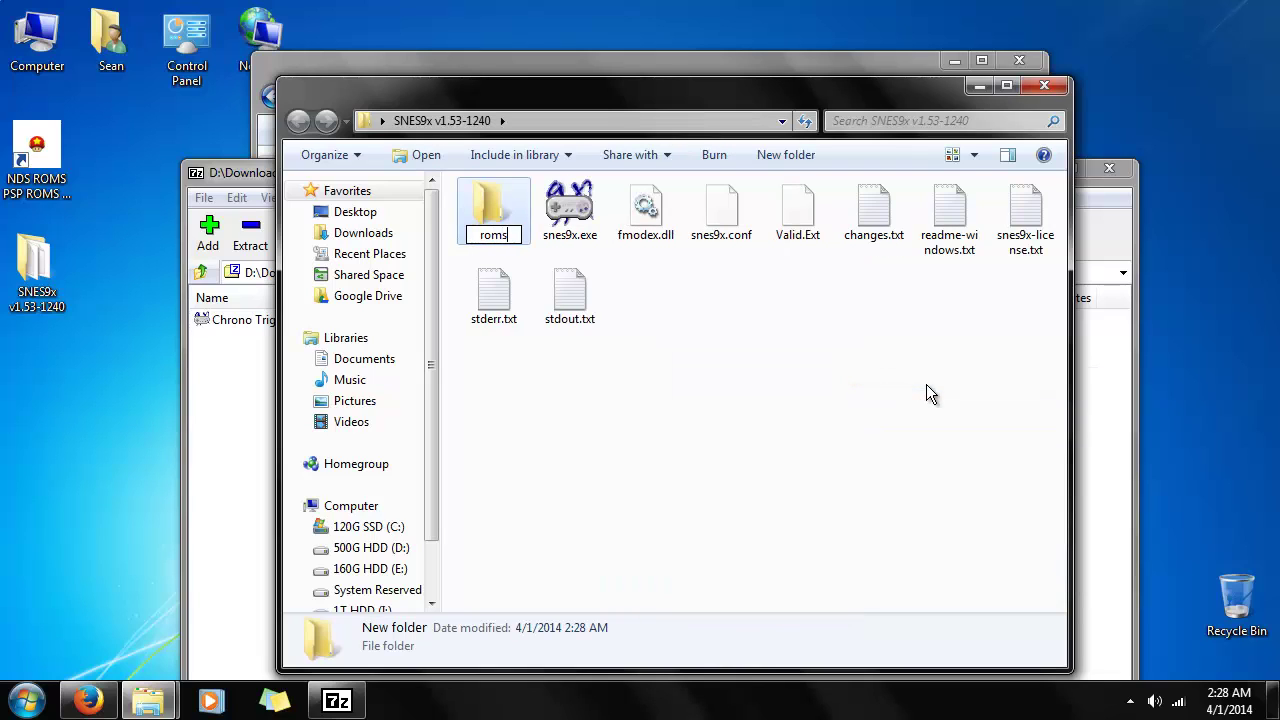
left_click(906, 382)
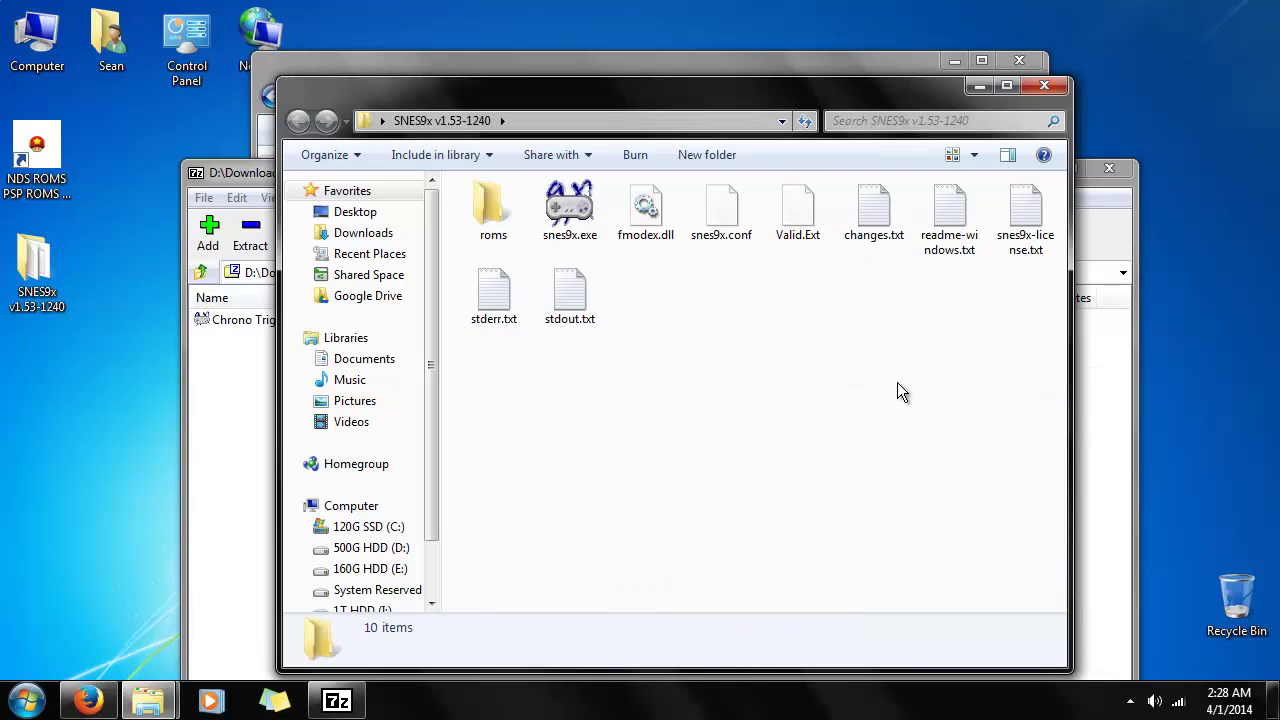
double_click(476, 191)
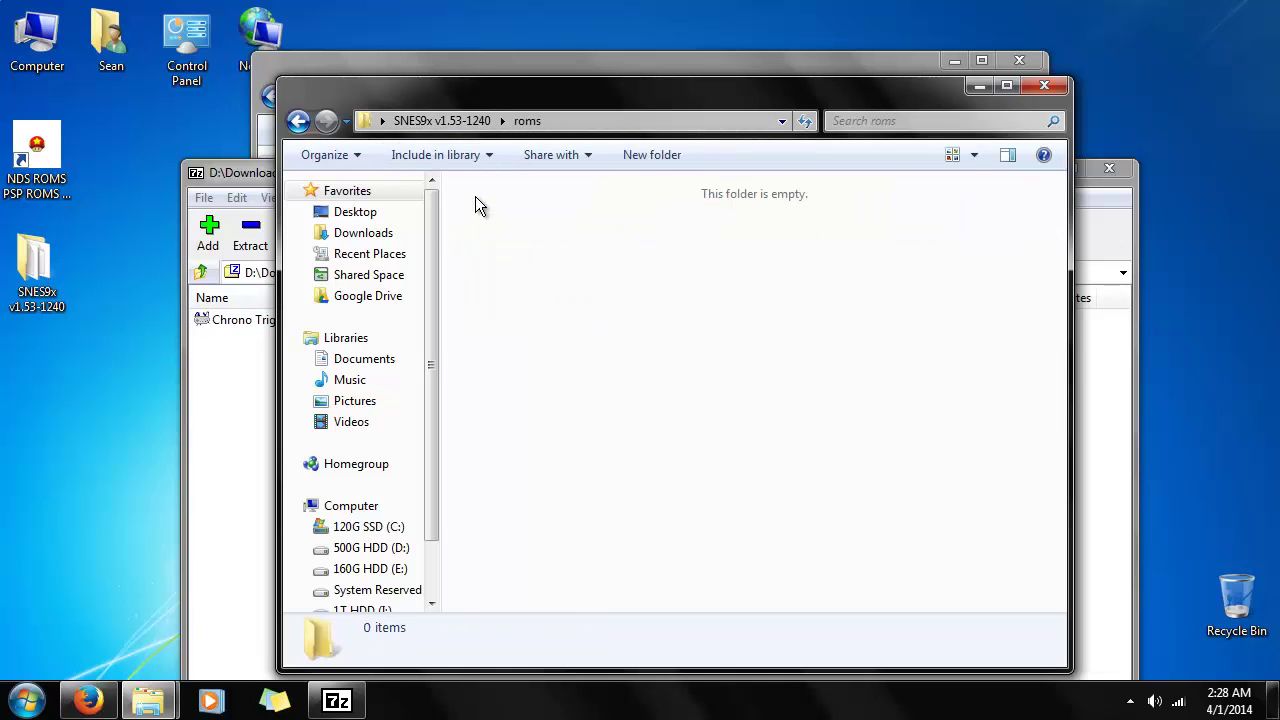
- Extract Chrono Trigger (USA).sfc from the 7-Zip archive into the roms folder
left_click(236, 337)
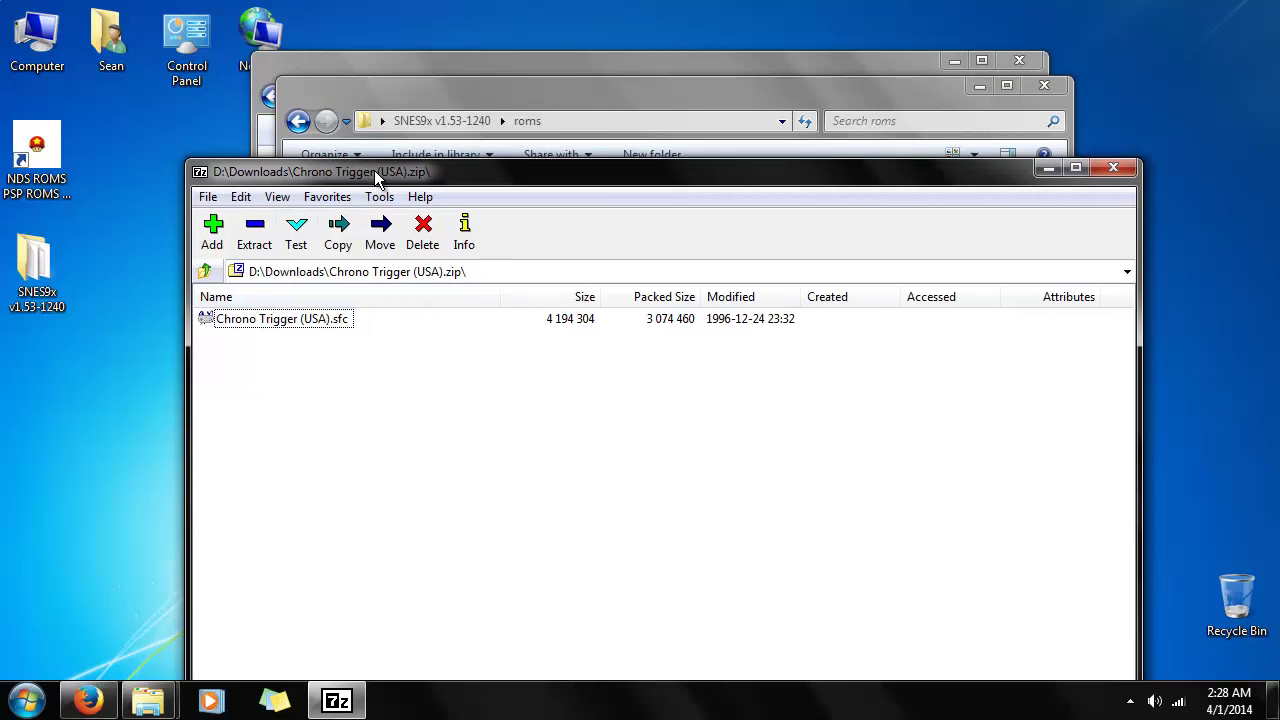
left_click_drag(368, 174, 749, 336)
left_click_drag(689, 484, 620, 276)
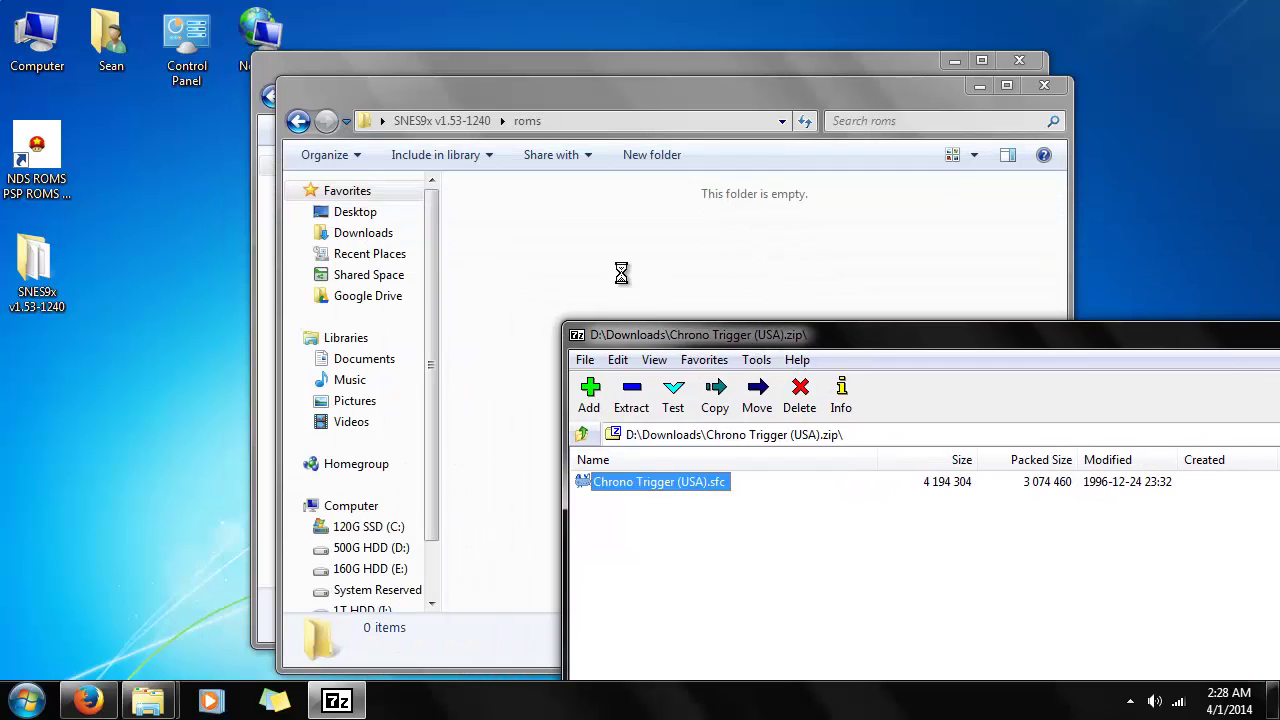
- Close 7-Zip, return to the SNES9x v1.53-1240 folder and select snes9x.exe
left_click_drag(1128, 343, 506, 340)
left_click(868, 324)
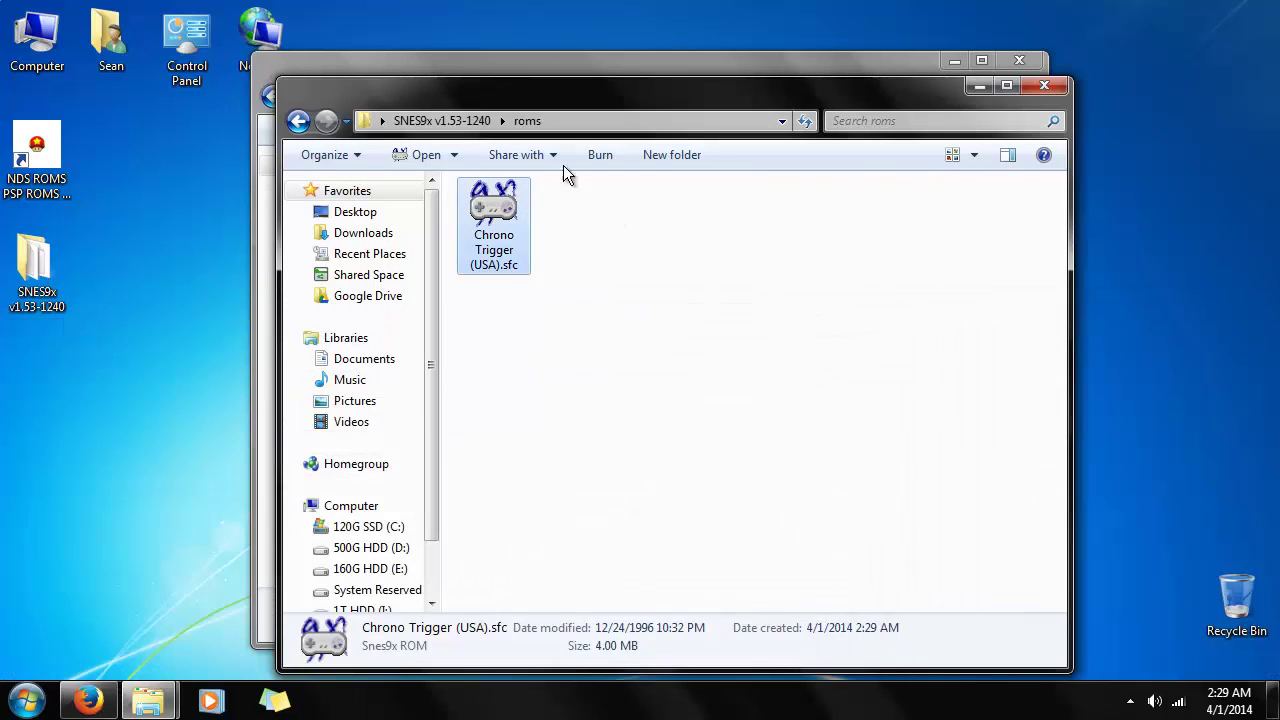
left_click(458, 122)
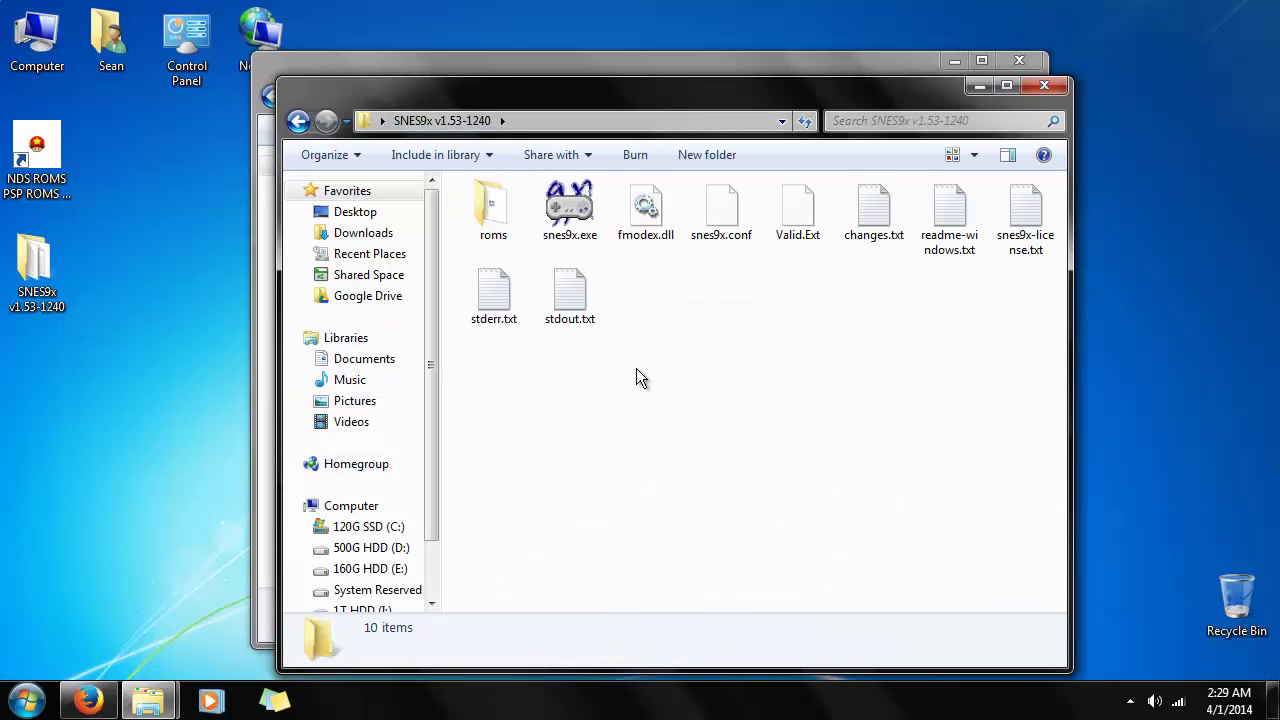
left_click(597, 220)
- Launch Snes9x and bring up the Open ROM dialog, collapsing its drive tree
double_click(592, 213)
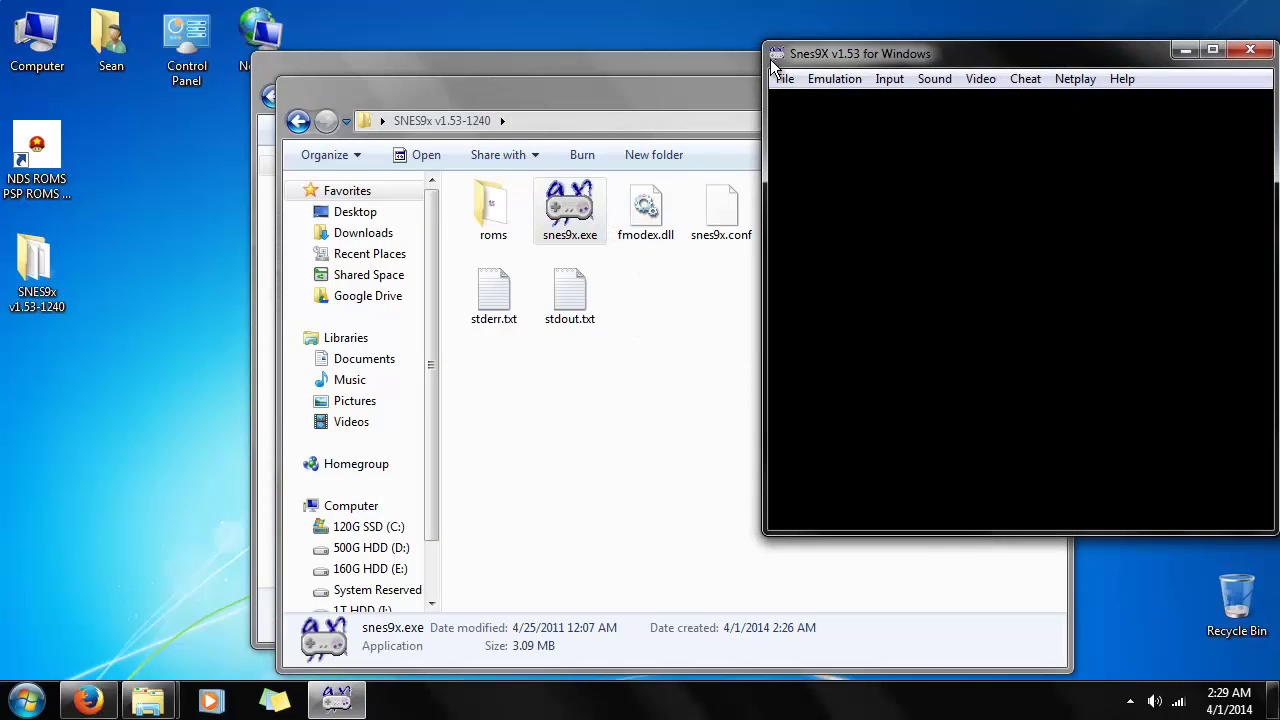
left_click(788, 80)
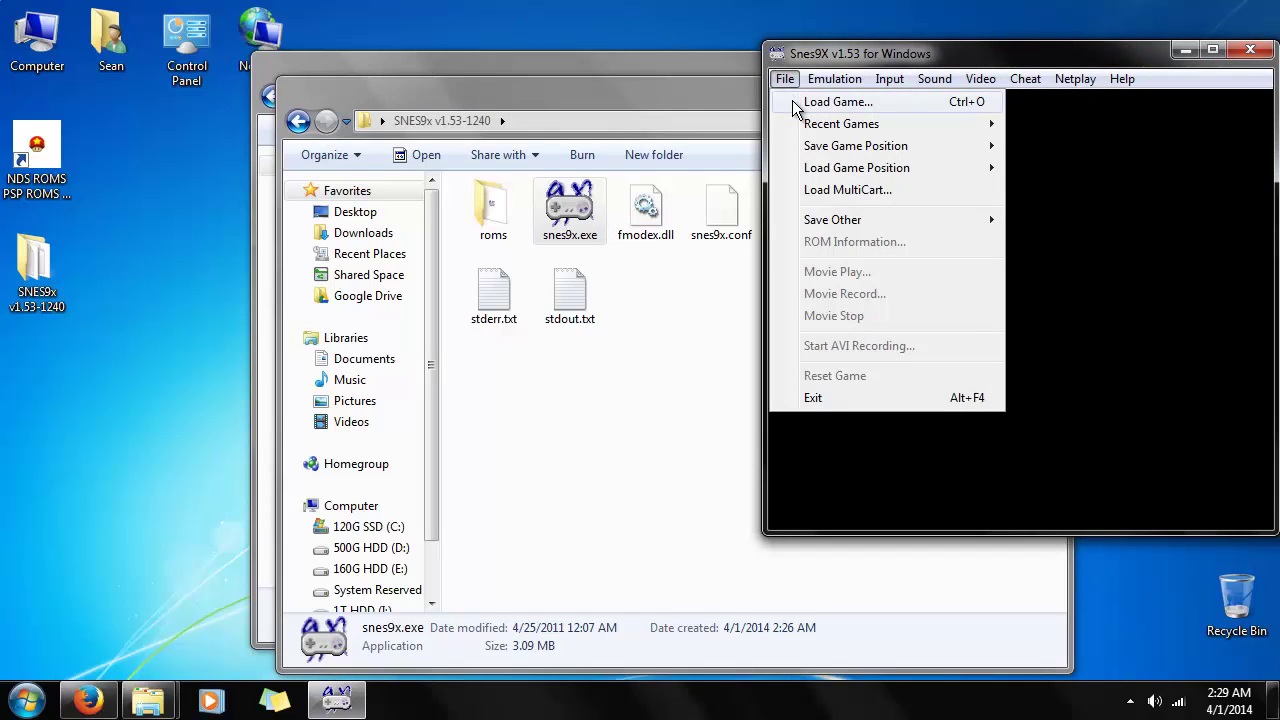
left_click(795, 101)
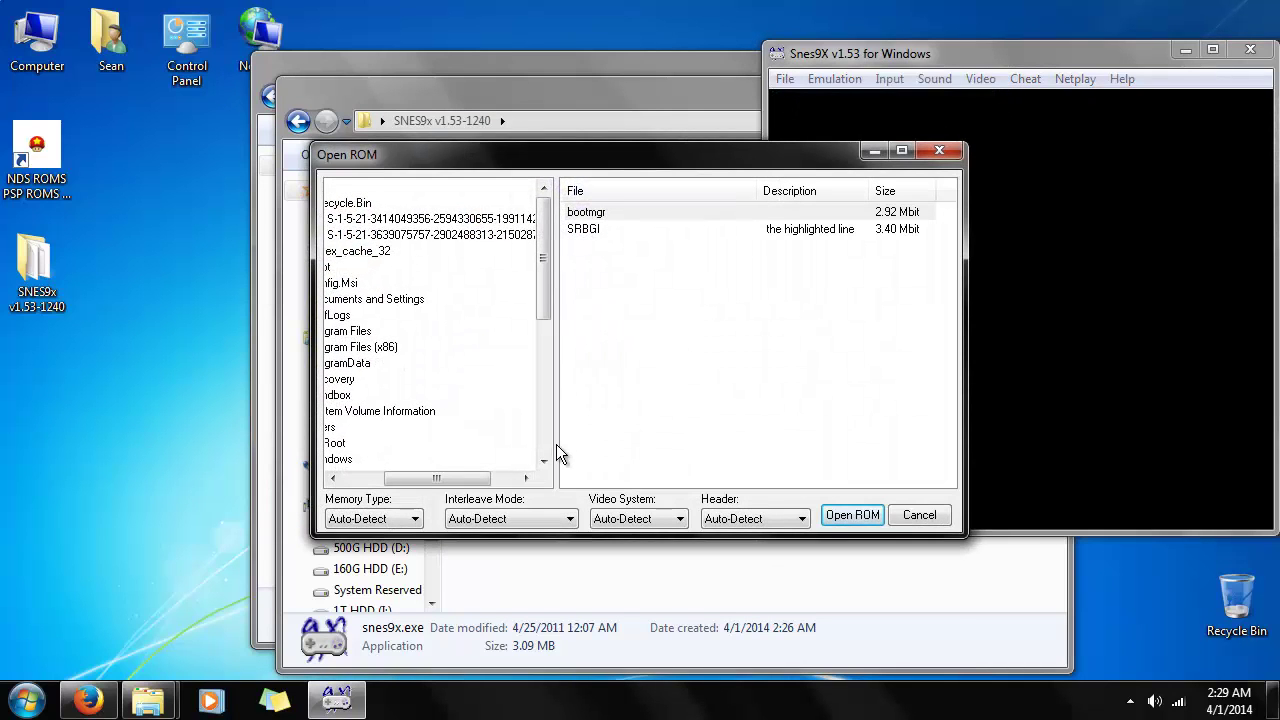
left_click_drag(478, 481, 420, 481)
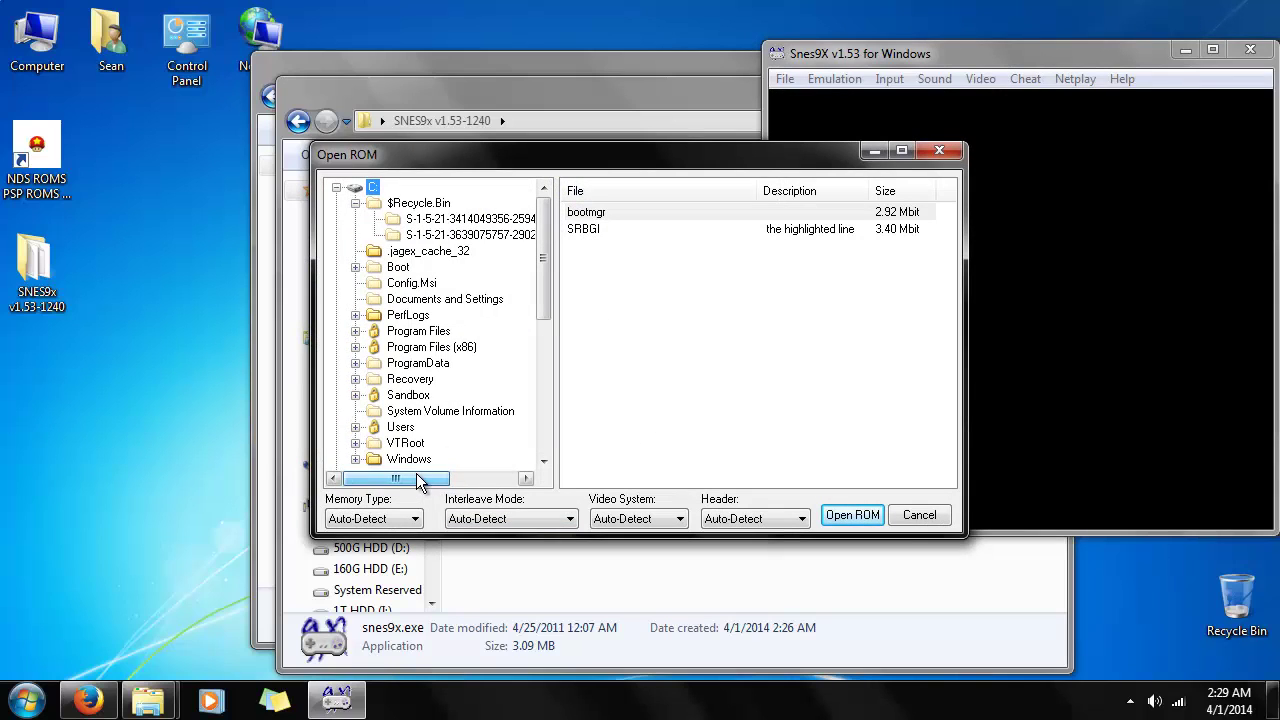
left_click(355, 203)
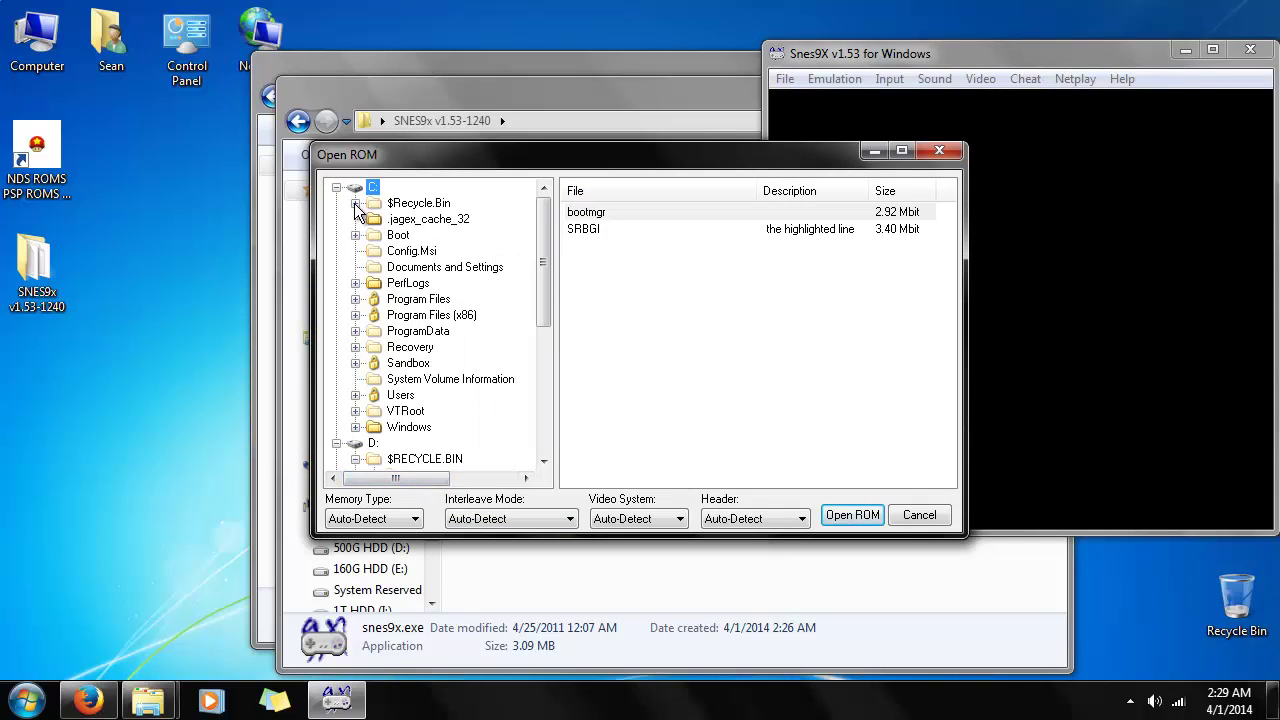
left_click(336, 188)
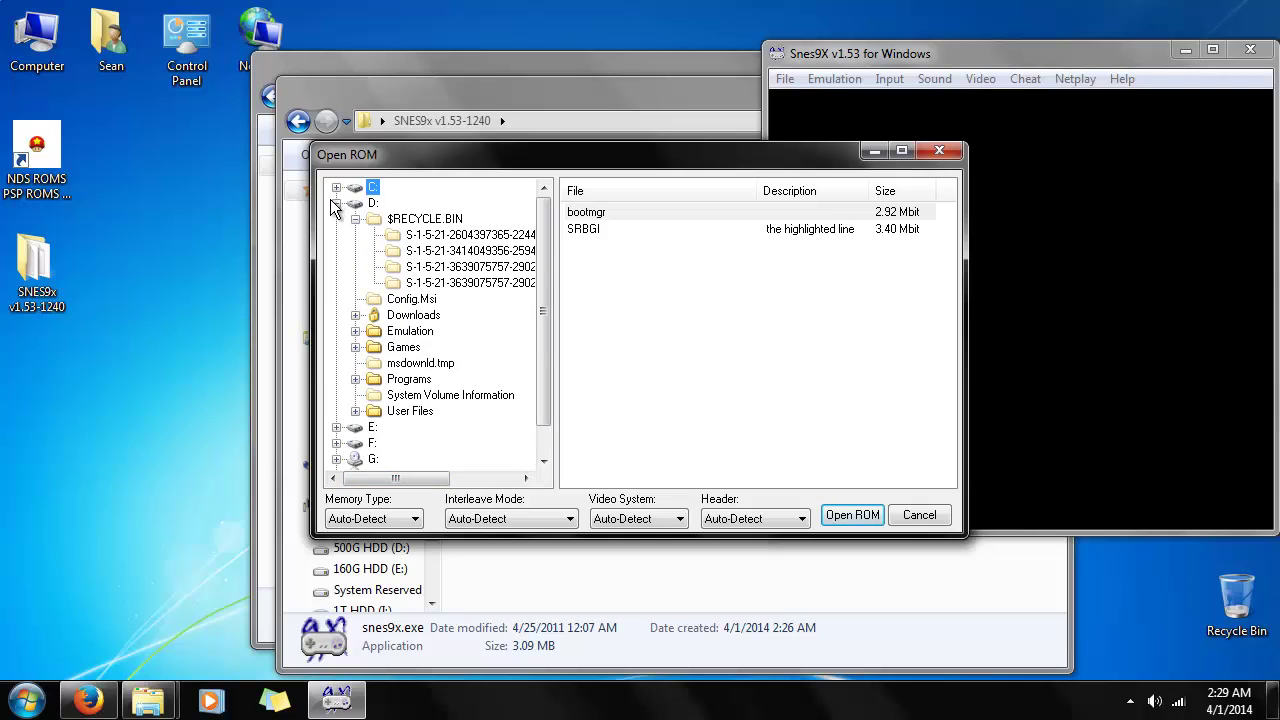
left_click(336, 203)
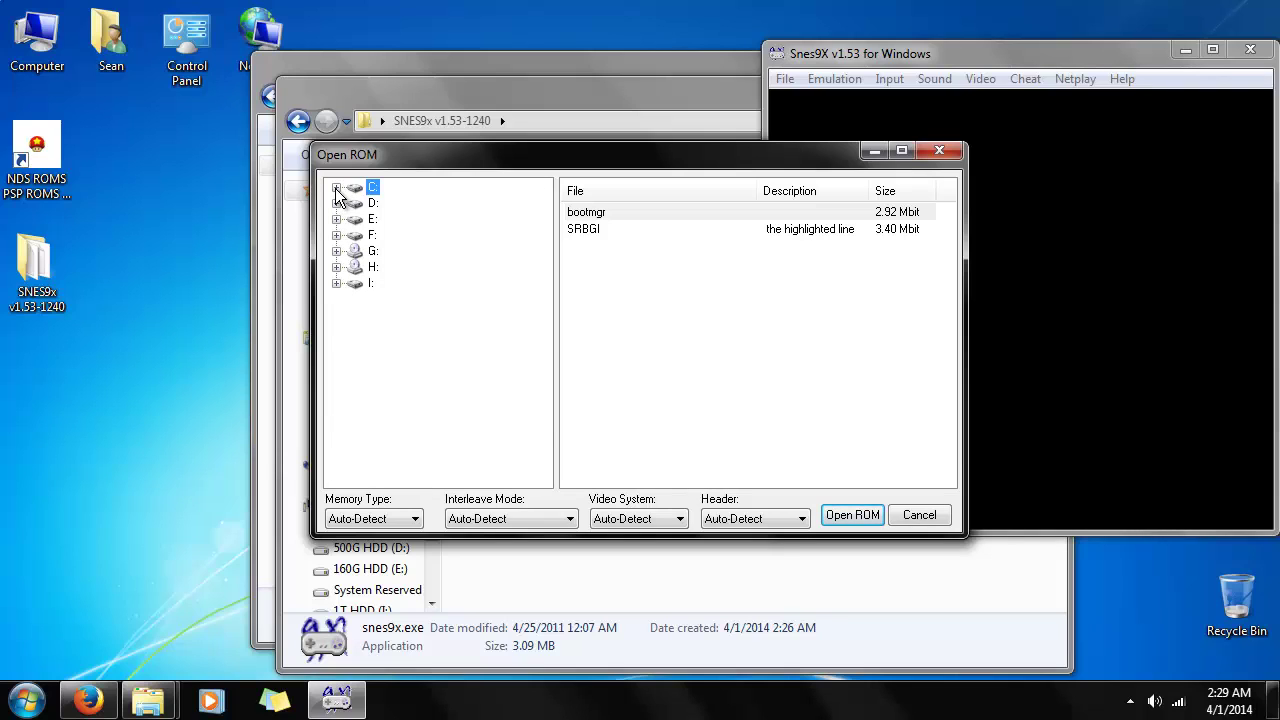
- Browse to C: > Users > Desktop > SNES9x > roms and load Chrono Trigger (USA).sfc
left_click(336, 188)
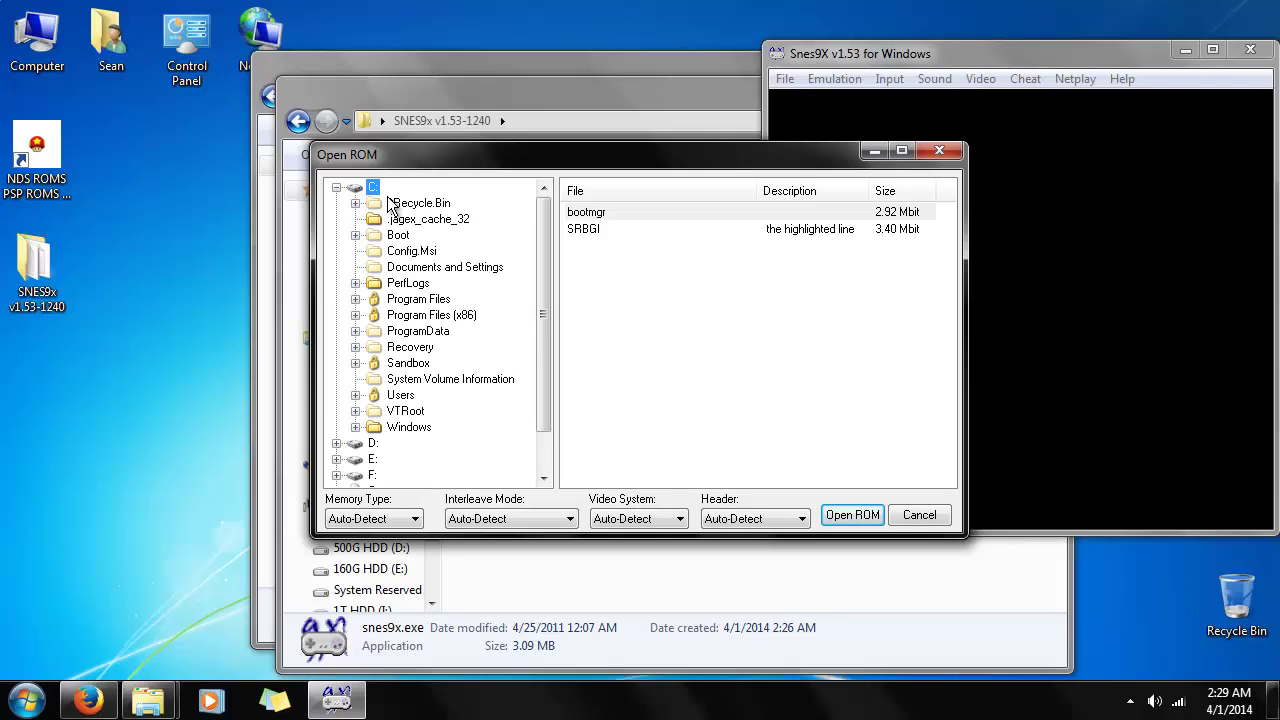
left_click(356, 396)
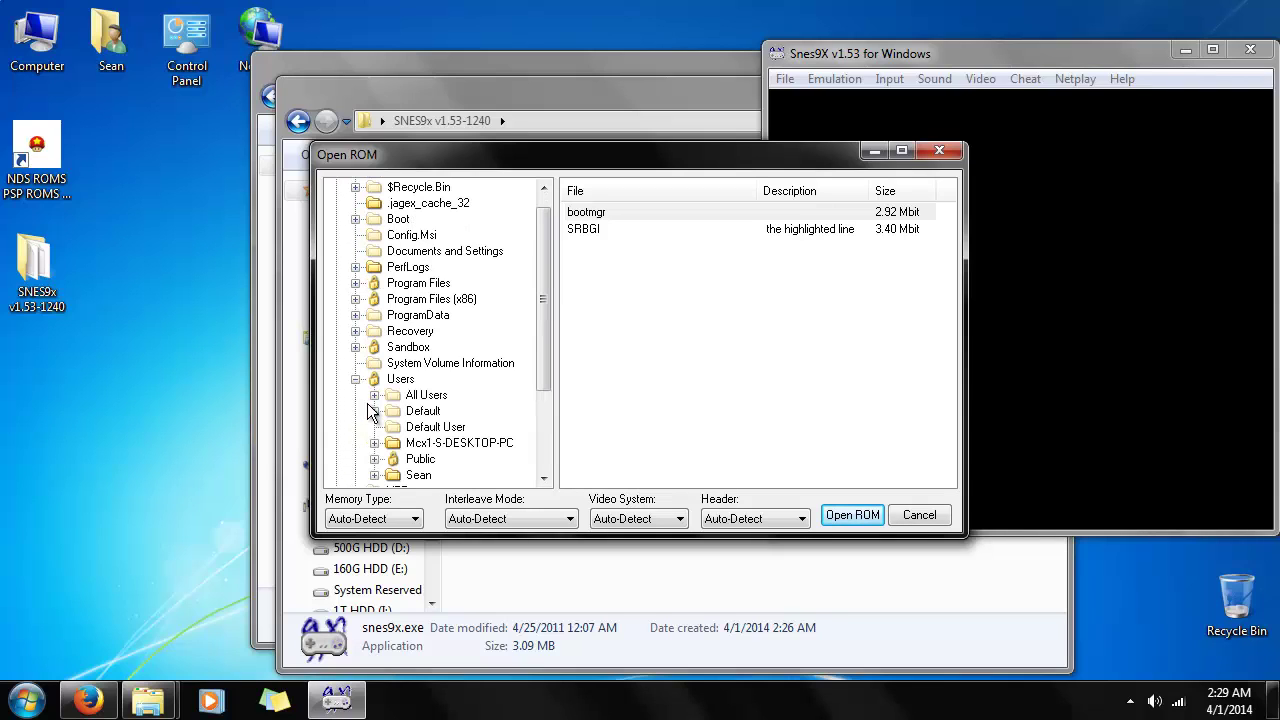
left_click(372, 474)
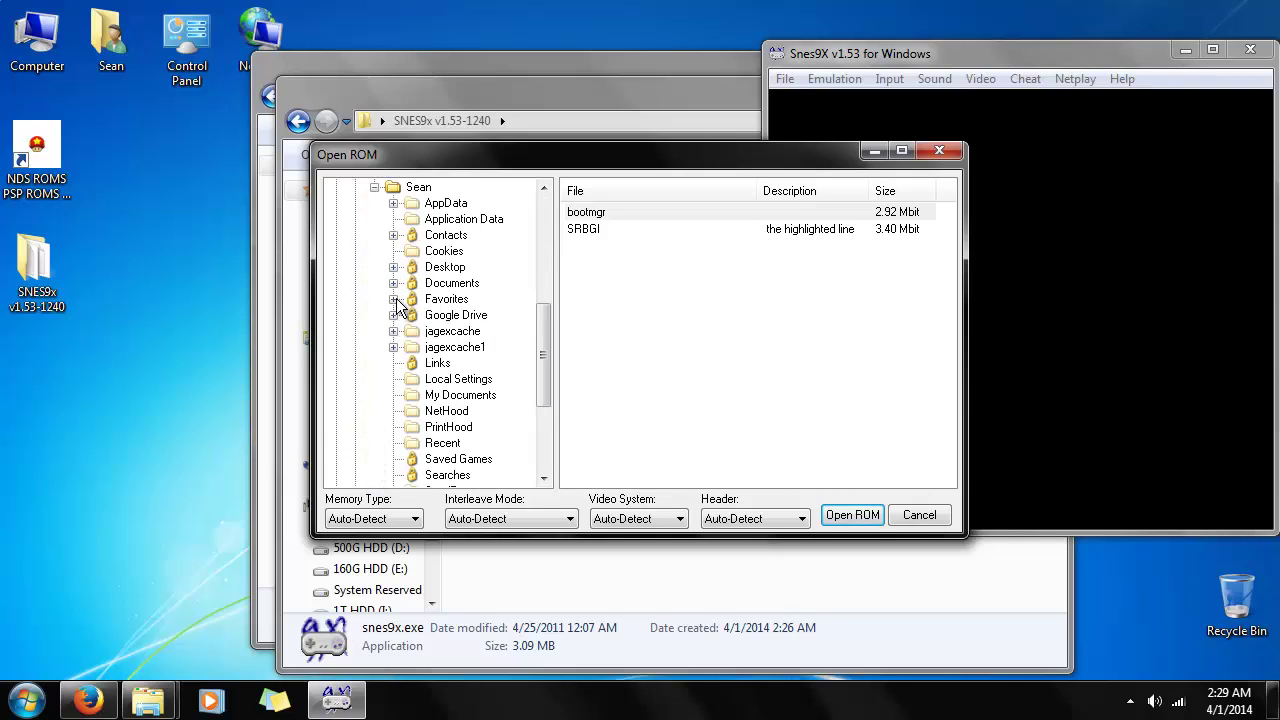
left_click(394, 268)
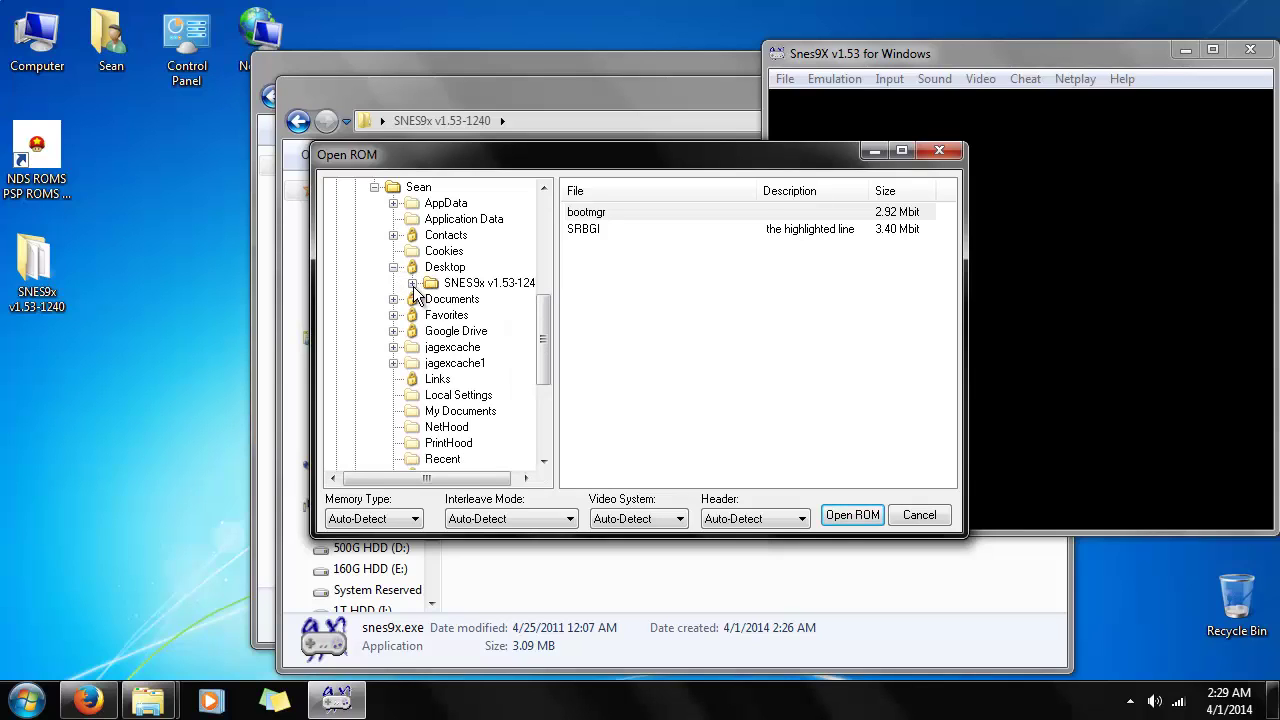
left_click(412, 283)
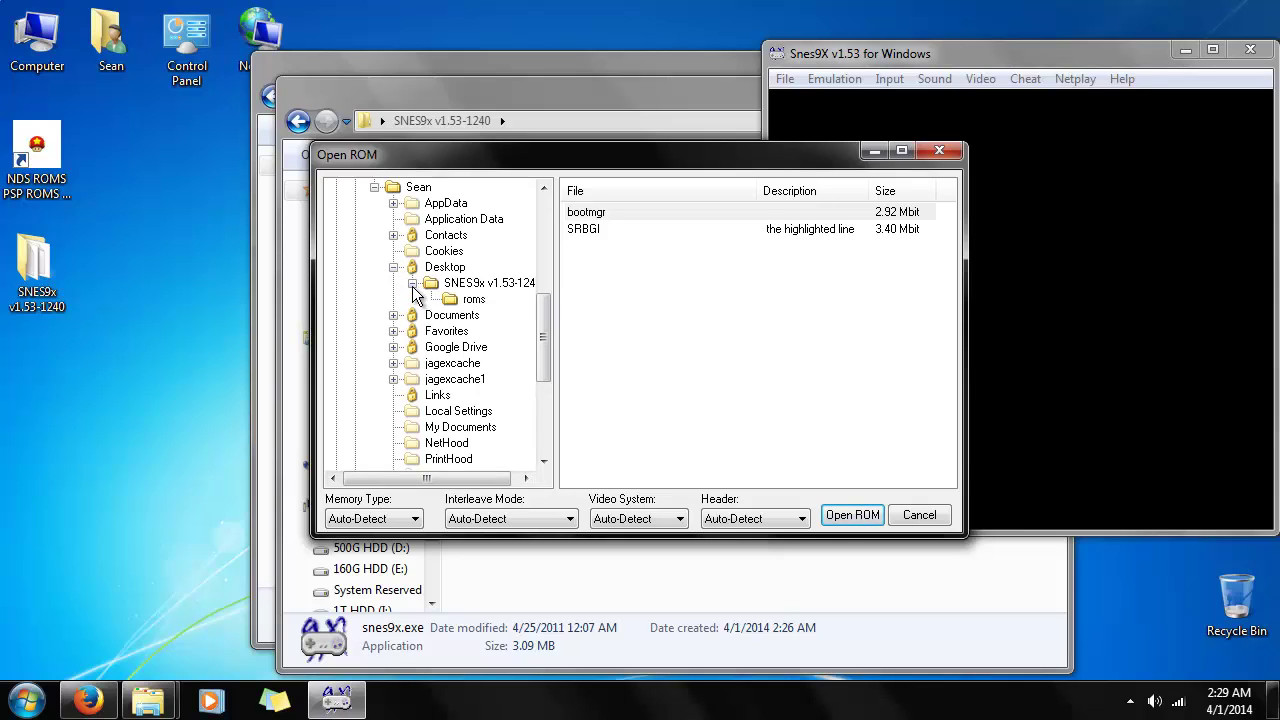
left_click(472, 300)
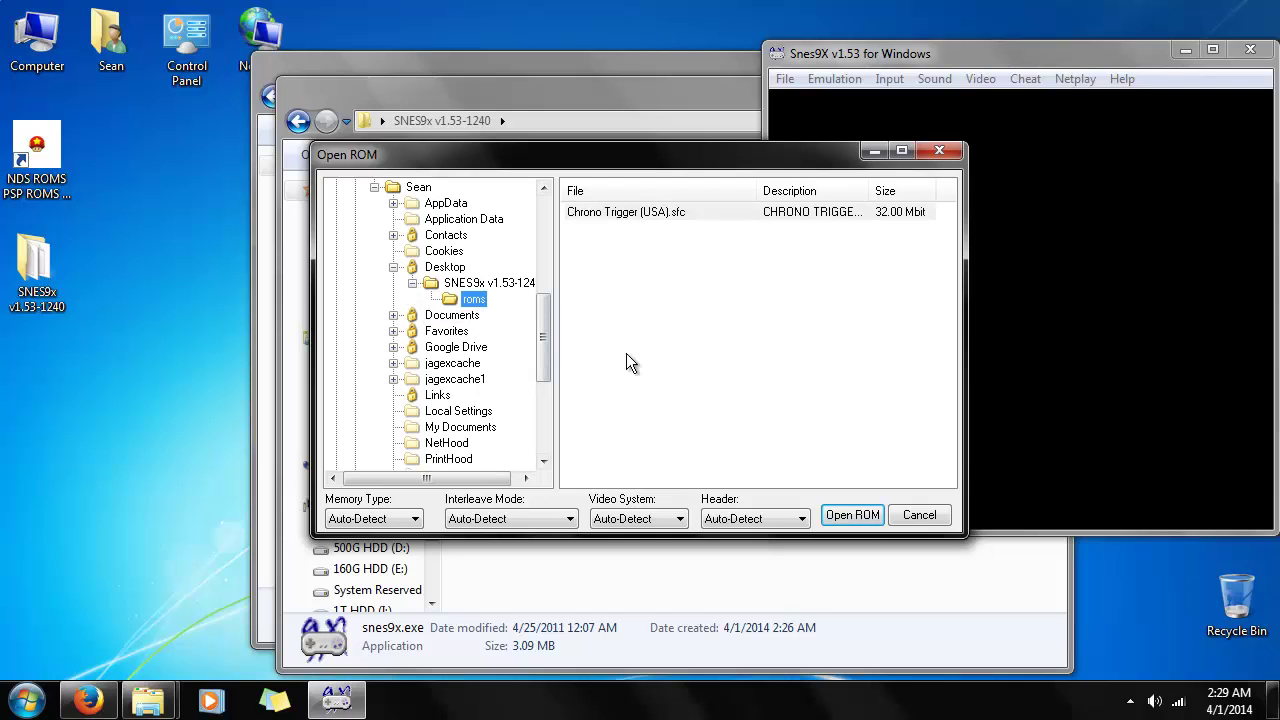
left_click(649, 212)
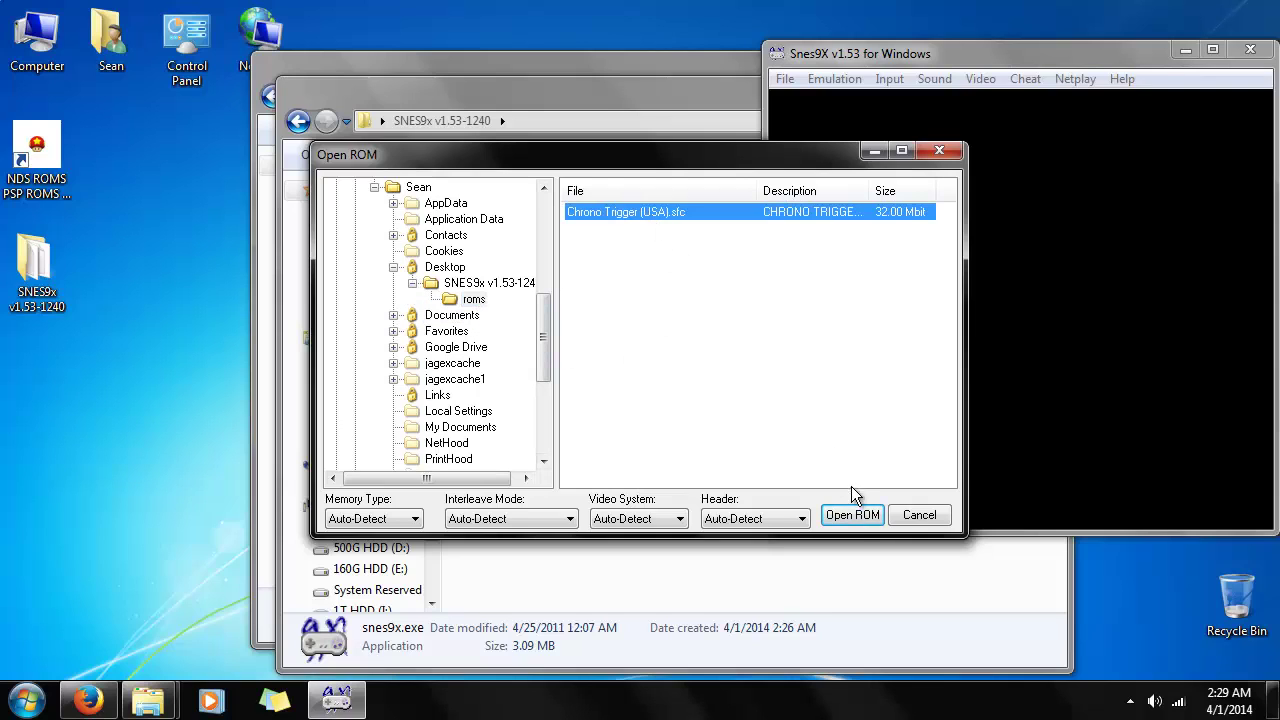
left_click(853, 515)
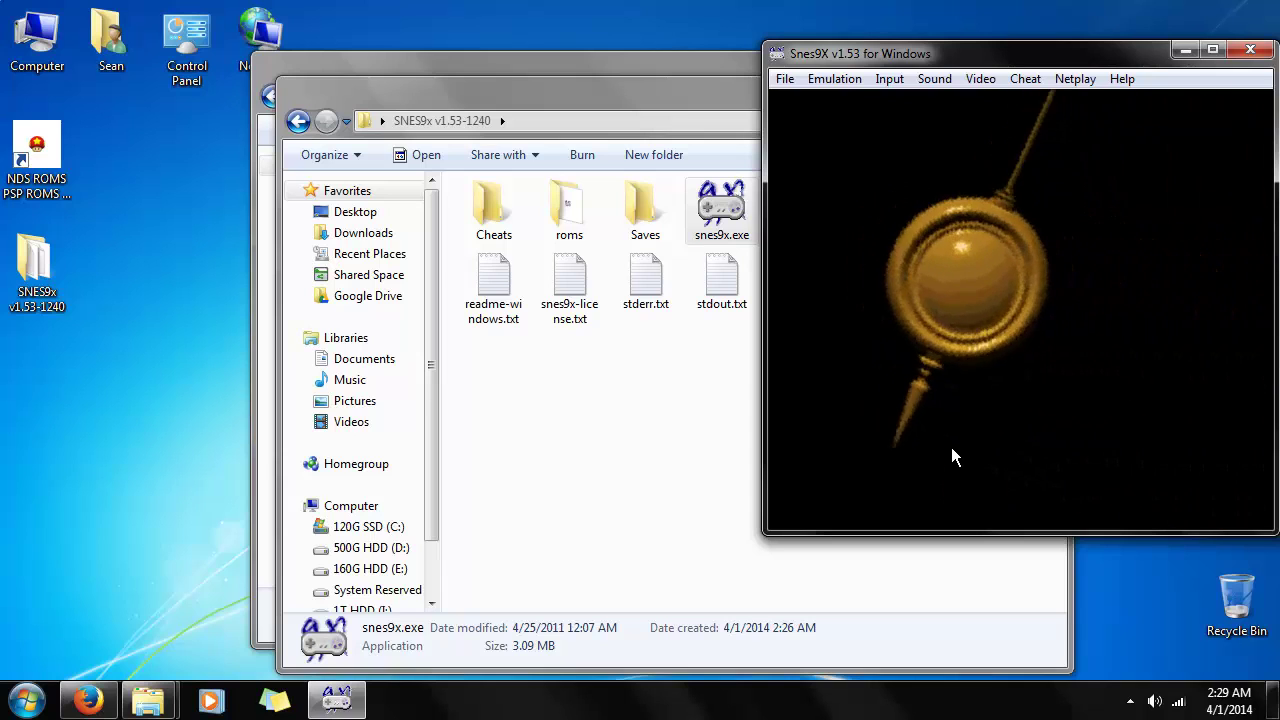
left_click(786, 82)
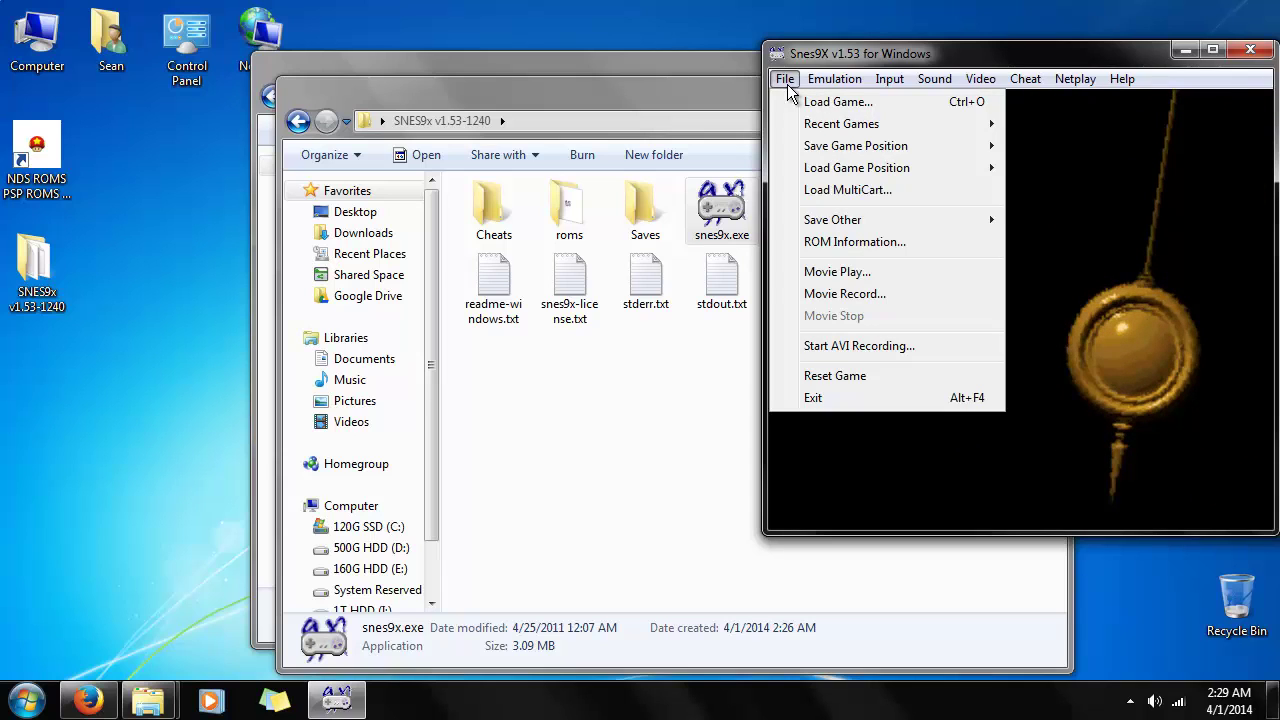
mouse_move(854, 89)
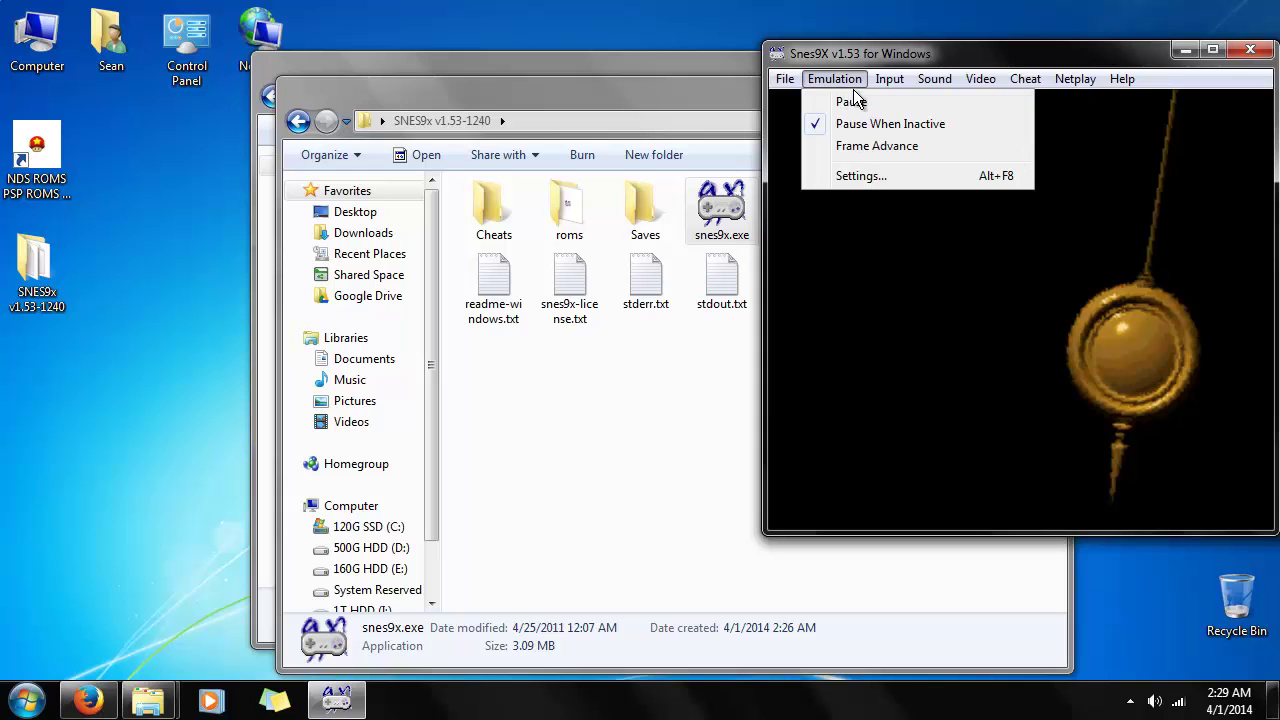
left_click(870, 176)
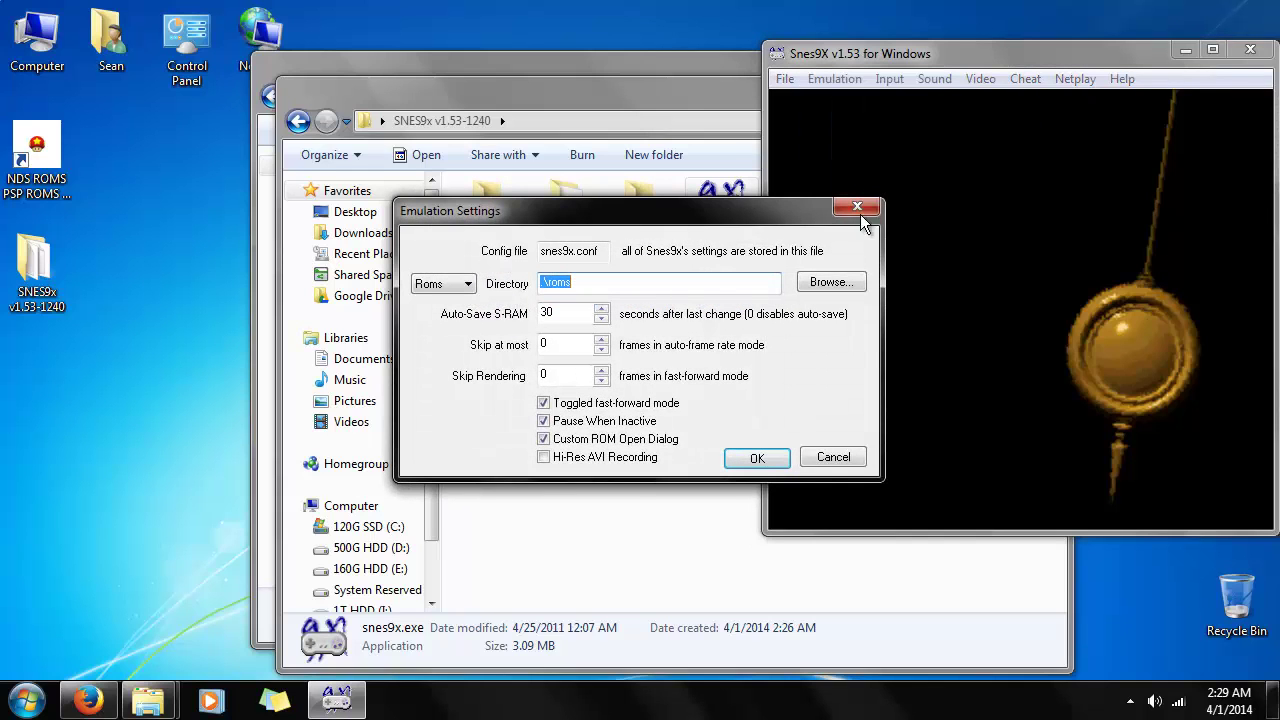
left_click(831, 457)
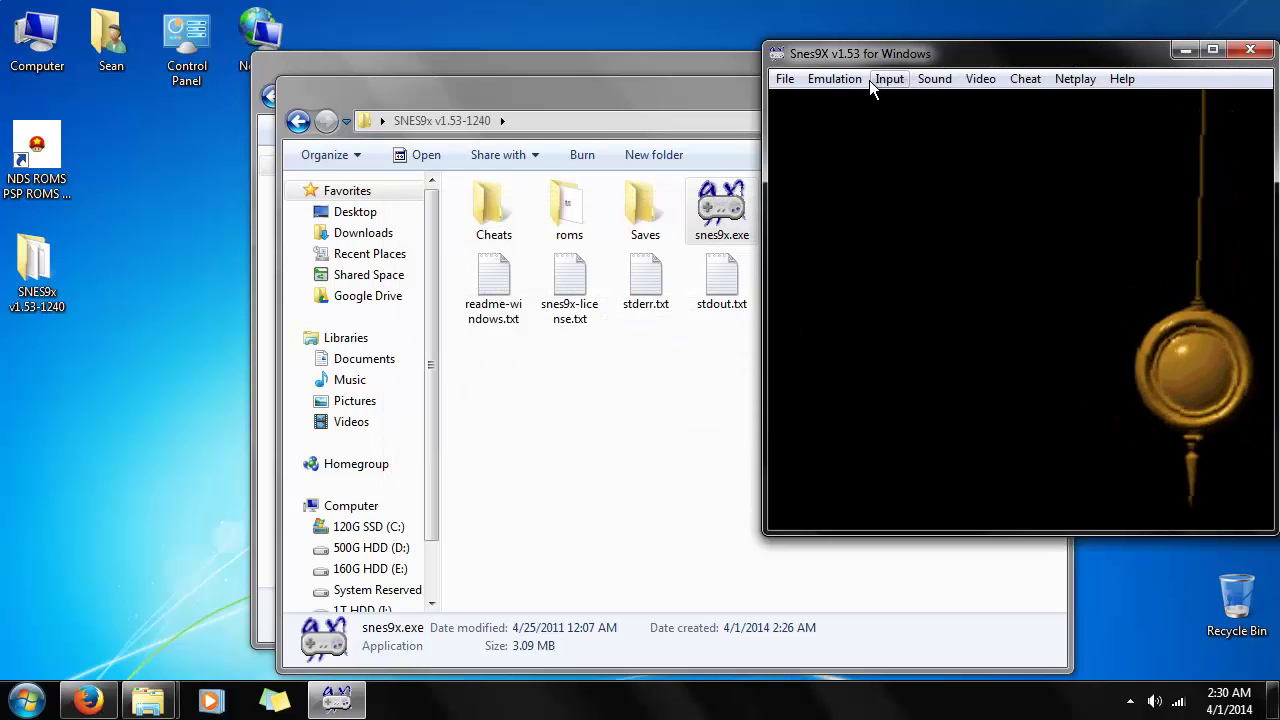
- In Display Configuration, set the fullscreen resolution to 1280x720 16bit 60hz and confirm
left_click(968, 79)
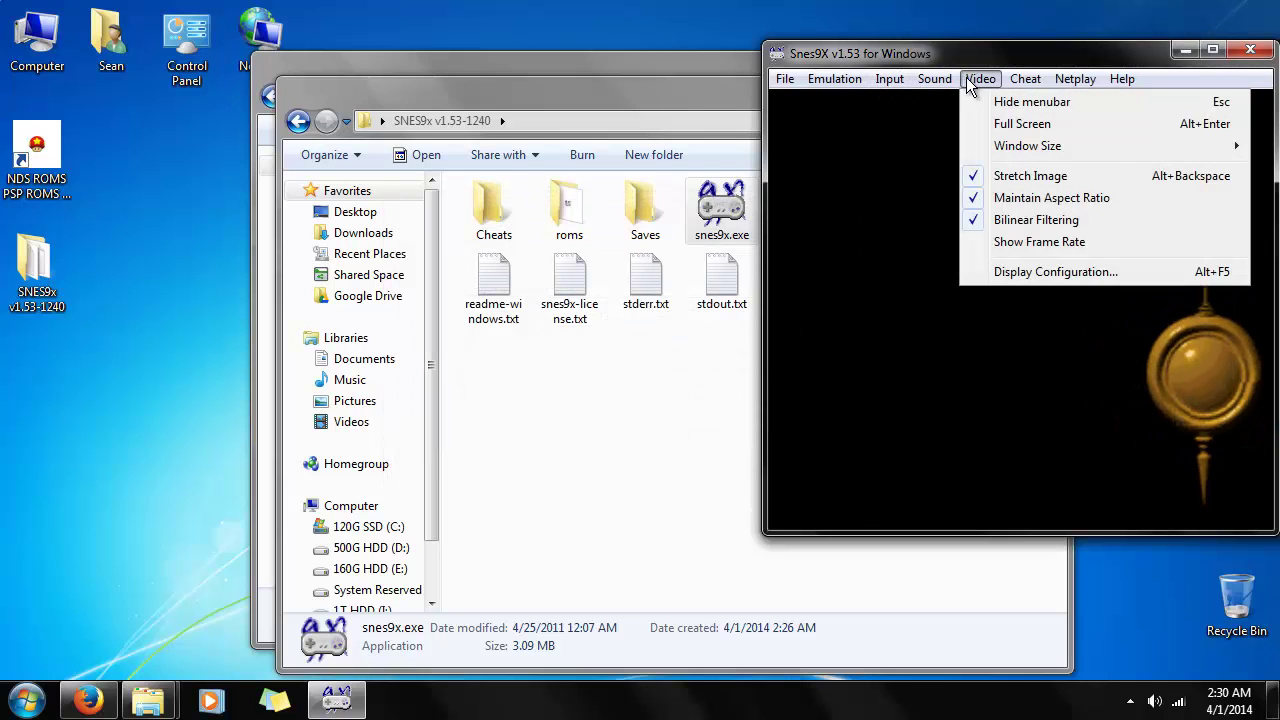
left_click(1049, 274)
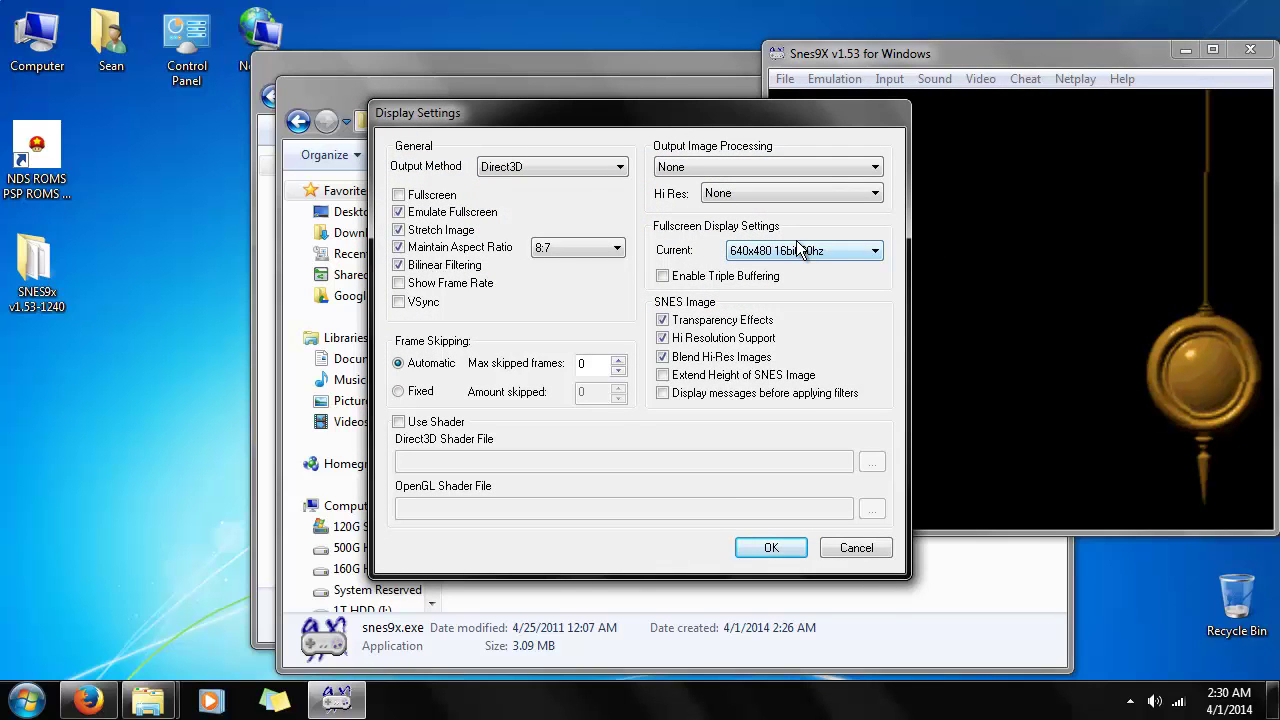
left_click(798, 249)
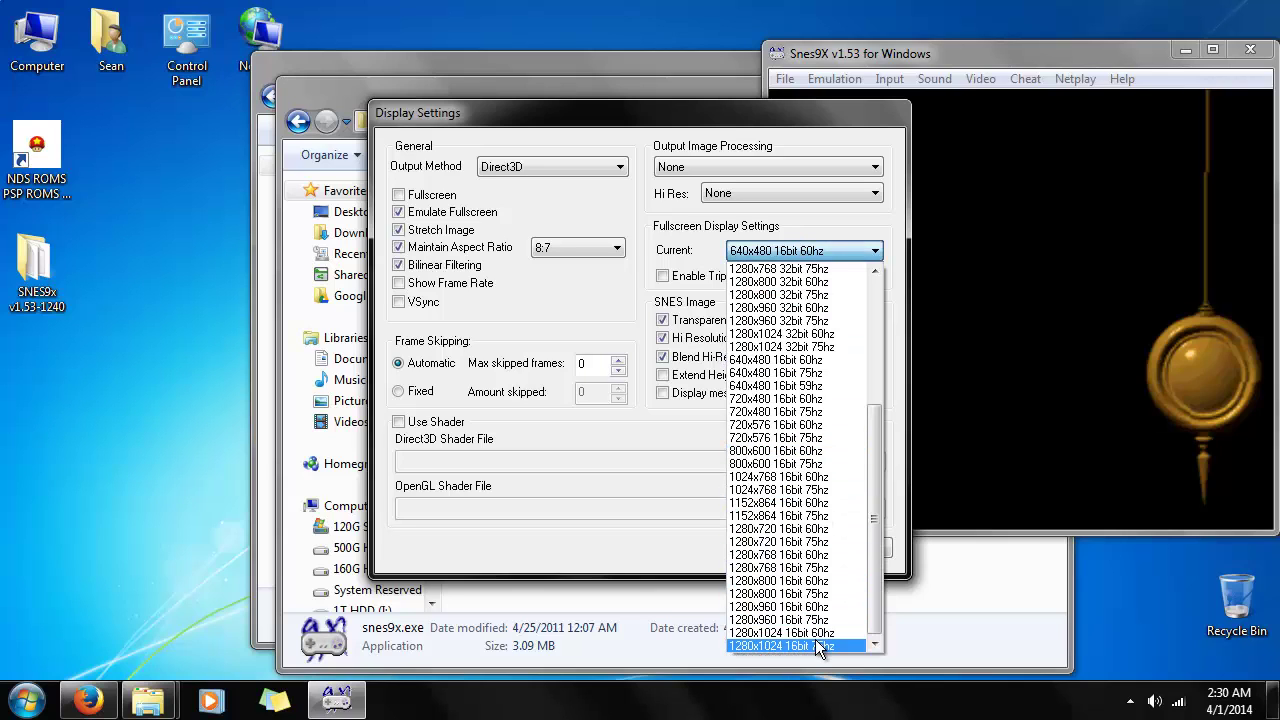
left_click(805, 529)
left_click(795, 549)
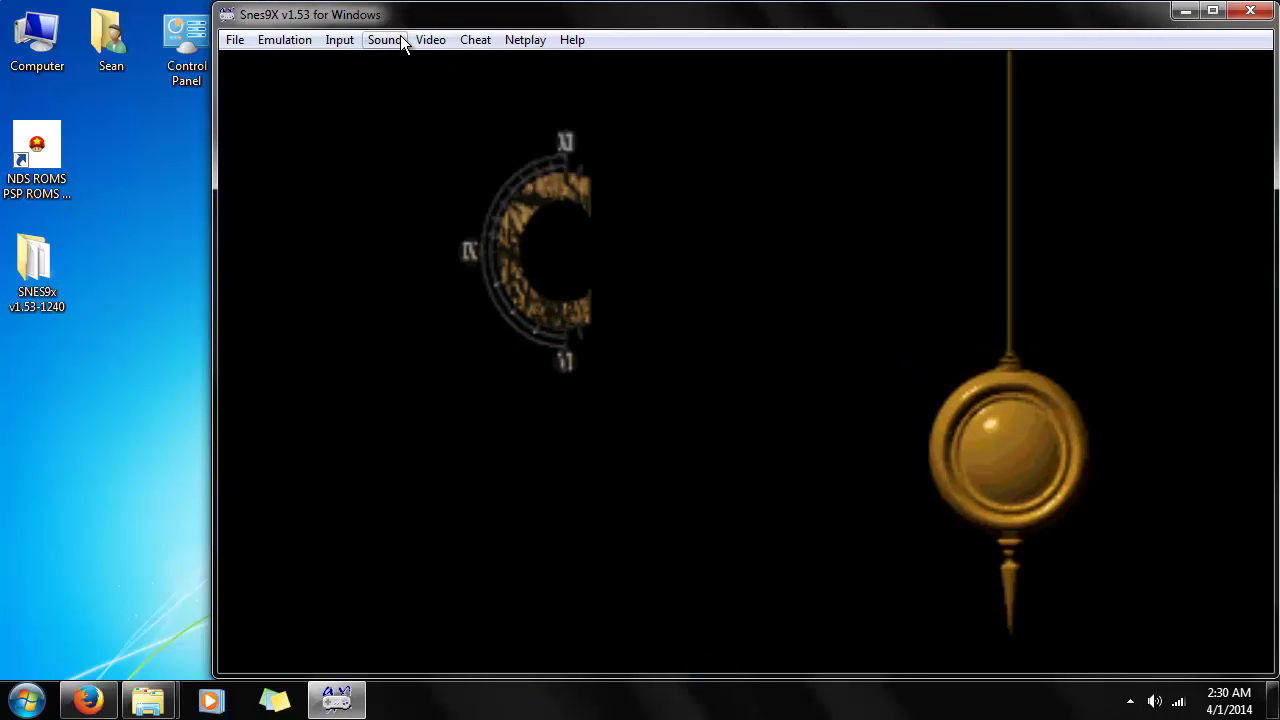
- Review the Sound Settings (XAudio2, 32 KHz, 64 ms buffer) and cancel without changes
left_click(380, 40)
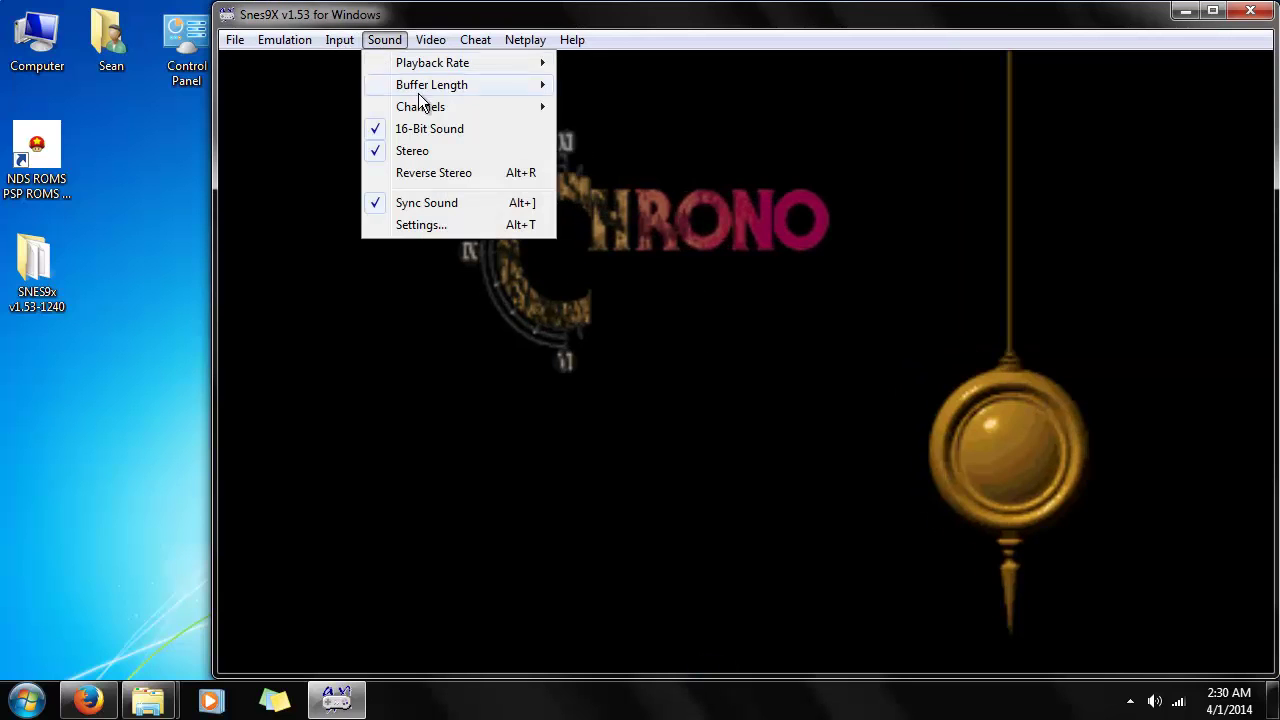
mouse_move(430, 40)
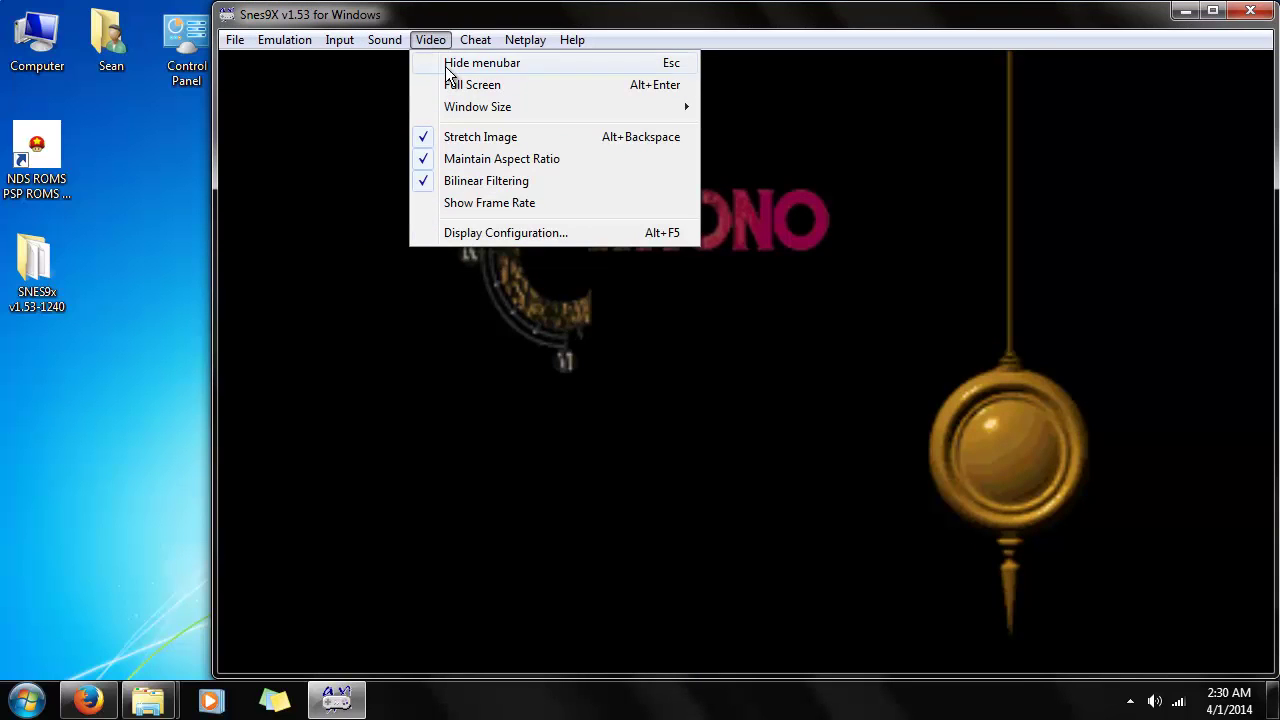
mouse_move(385, 40)
left_click(439, 226)
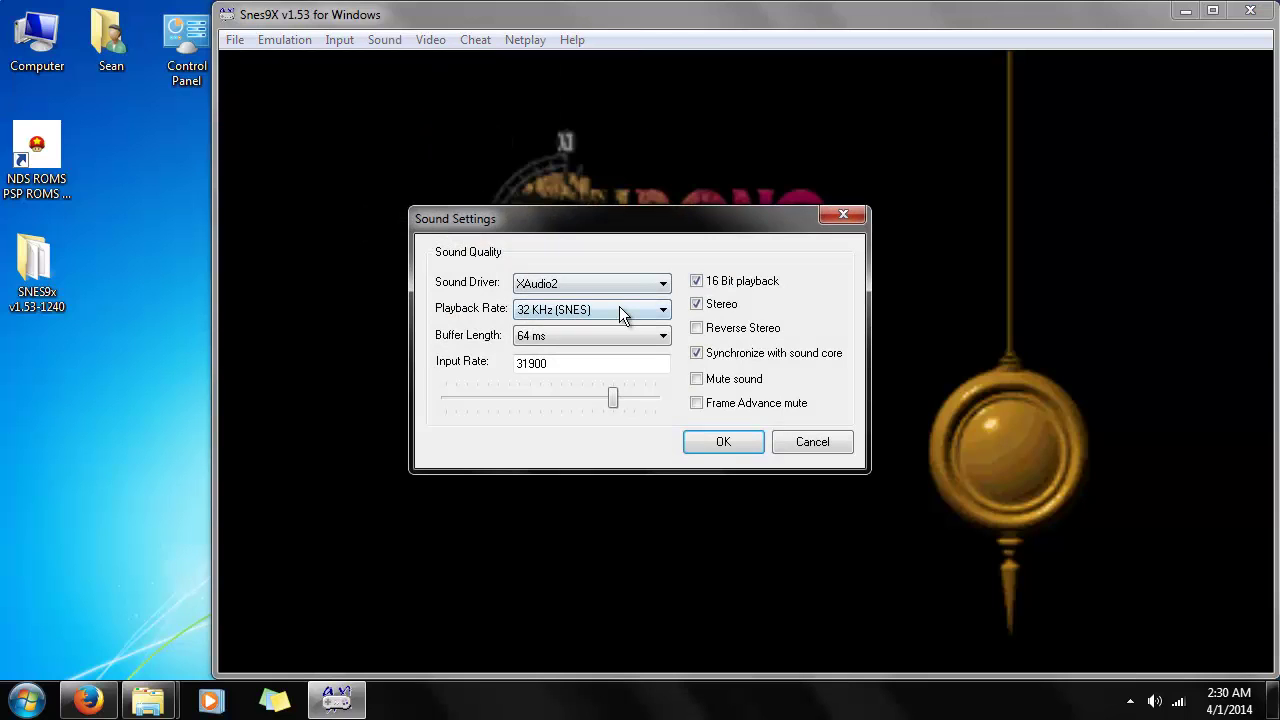
left_click(805, 443)
left_click(398, 42)
- Apply the hq2xS output image filter in Display Configuration and view the game
mouse_move(430, 40)
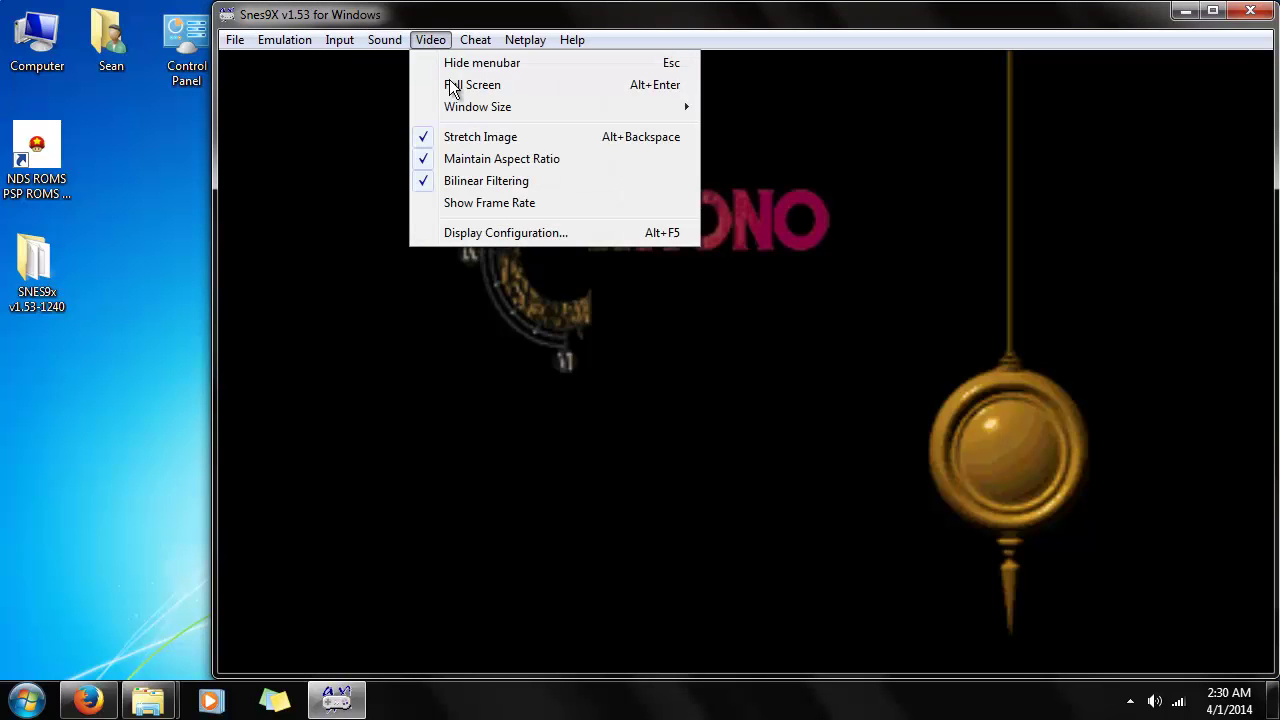
left_click(499, 242)
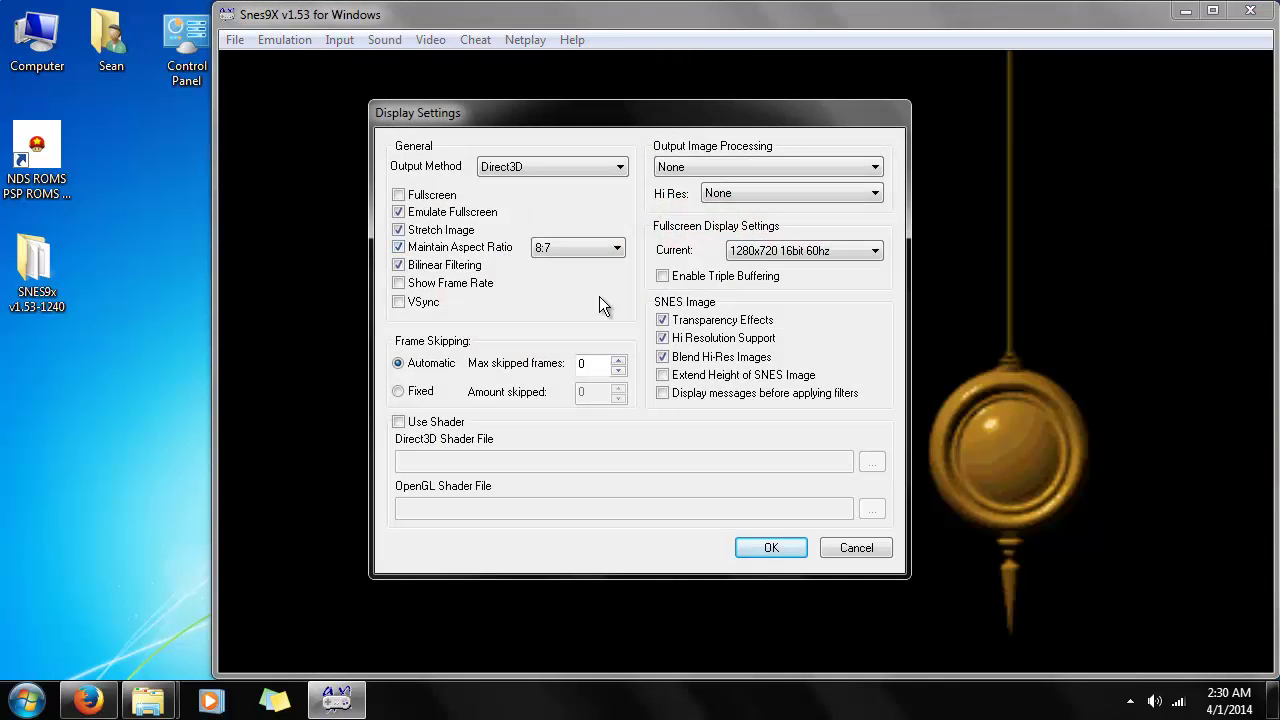
left_click(704, 164)
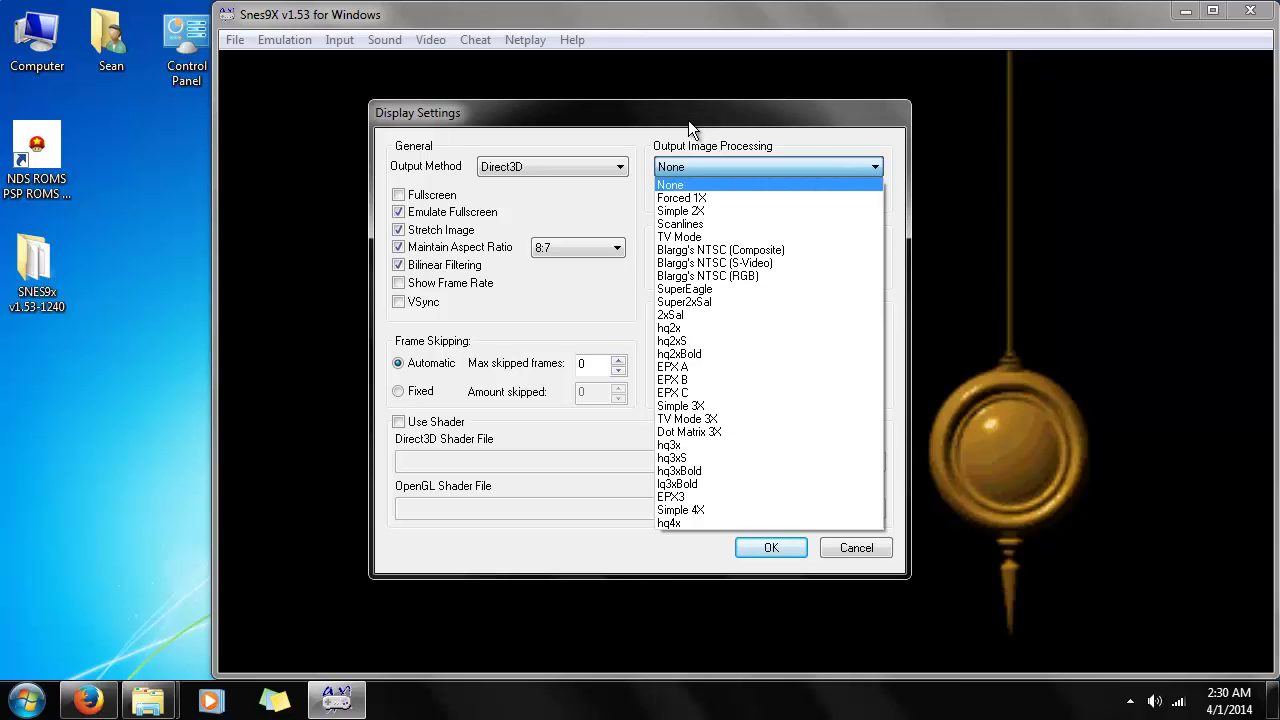
left_click(740, 341)
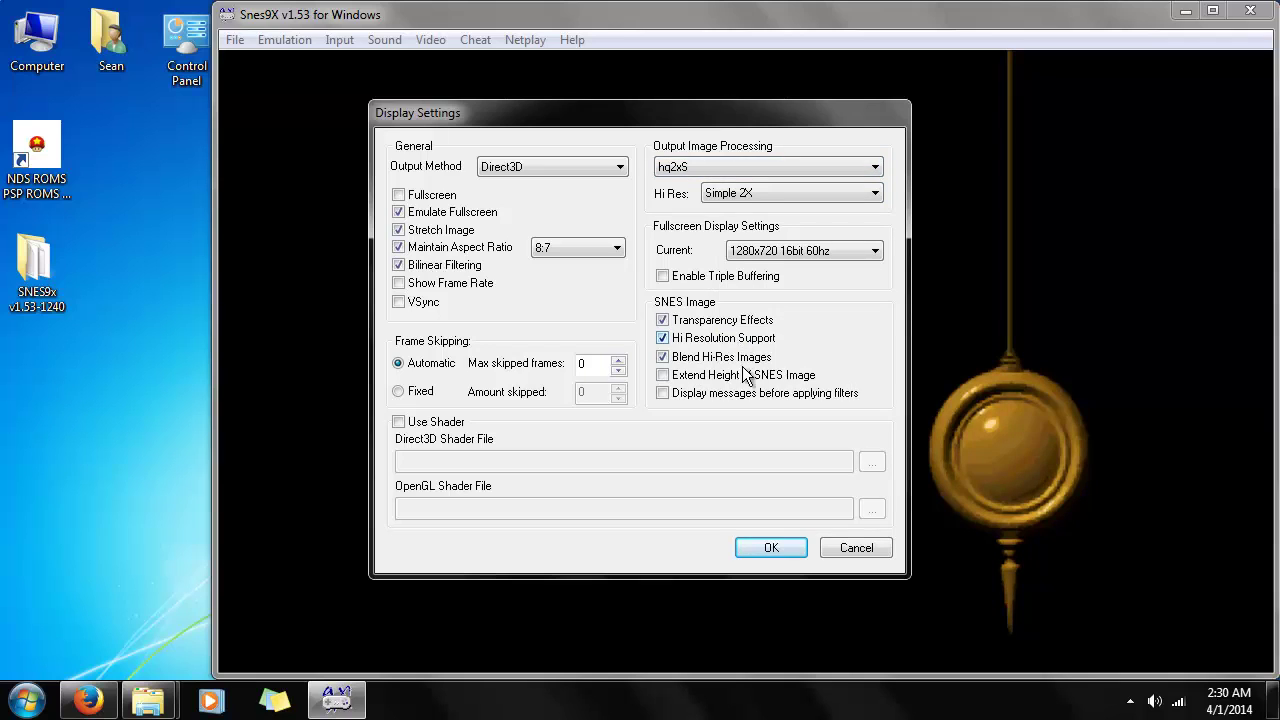
left_click(787, 546)
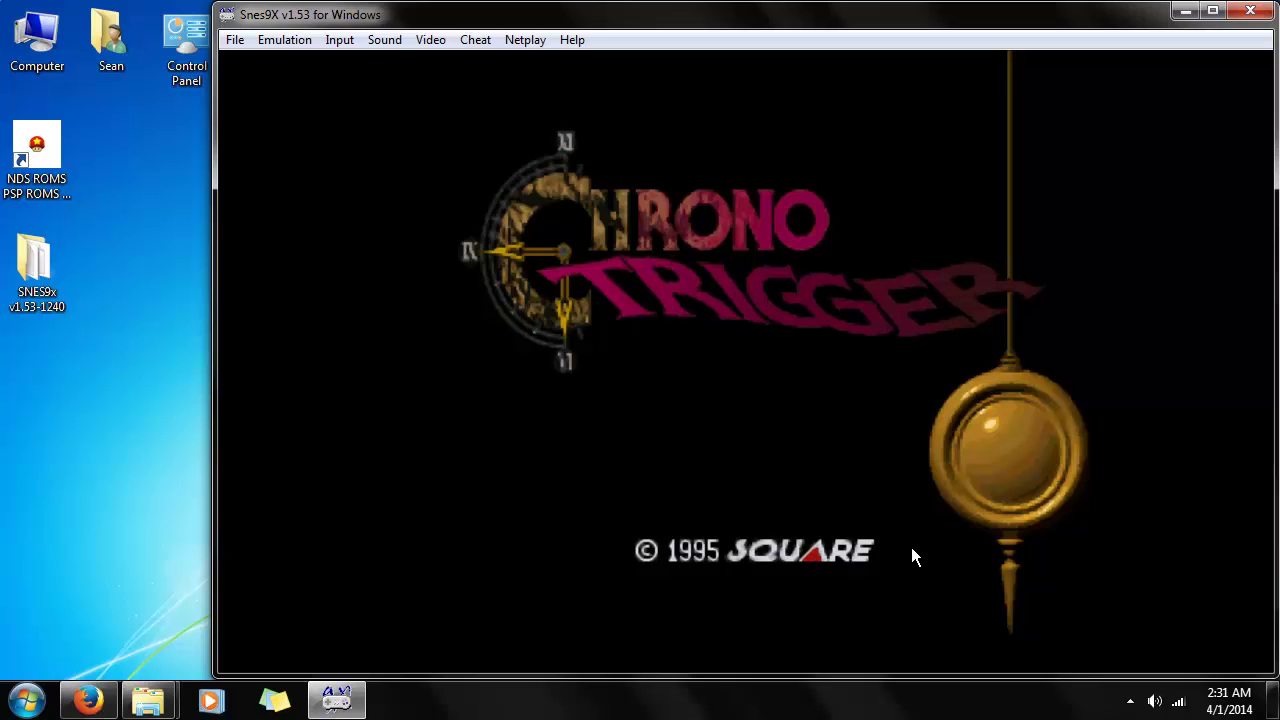
- Reopen Display Configuration and set Output Image Processing back to None
left_click(427, 38)
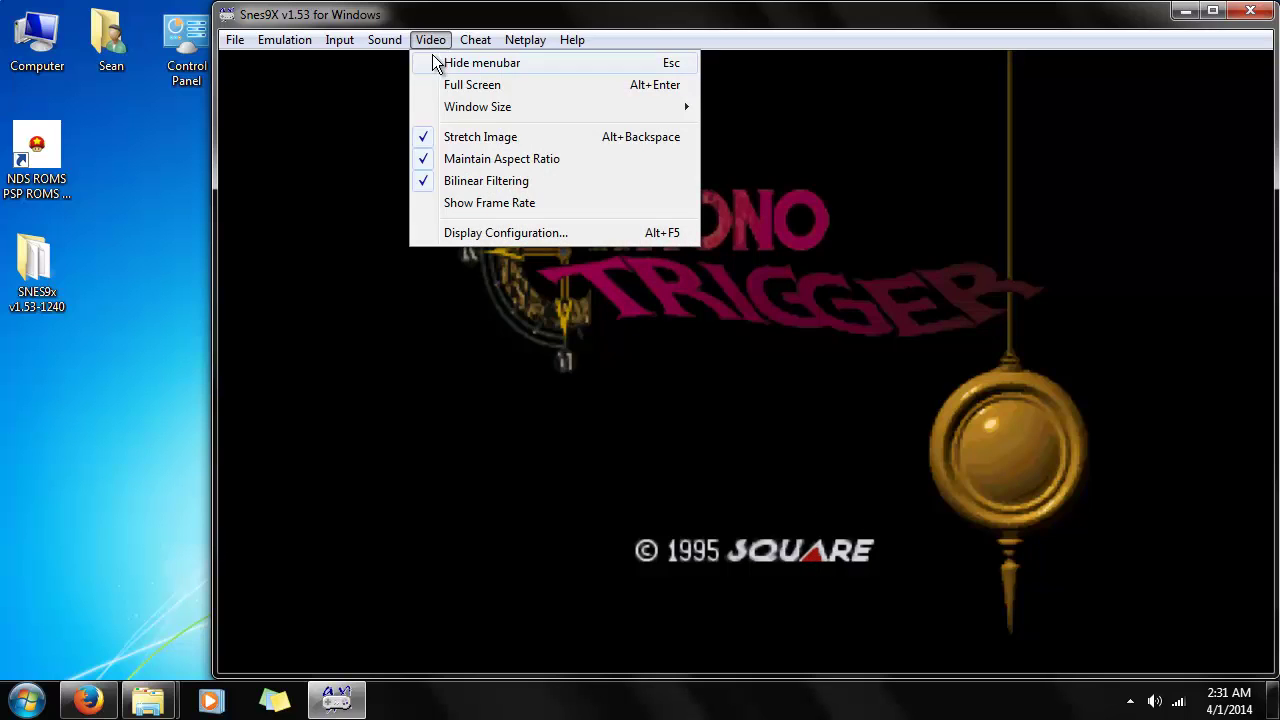
left_click(474, 231)
left_click(691, 162)
left_click(691, 181)
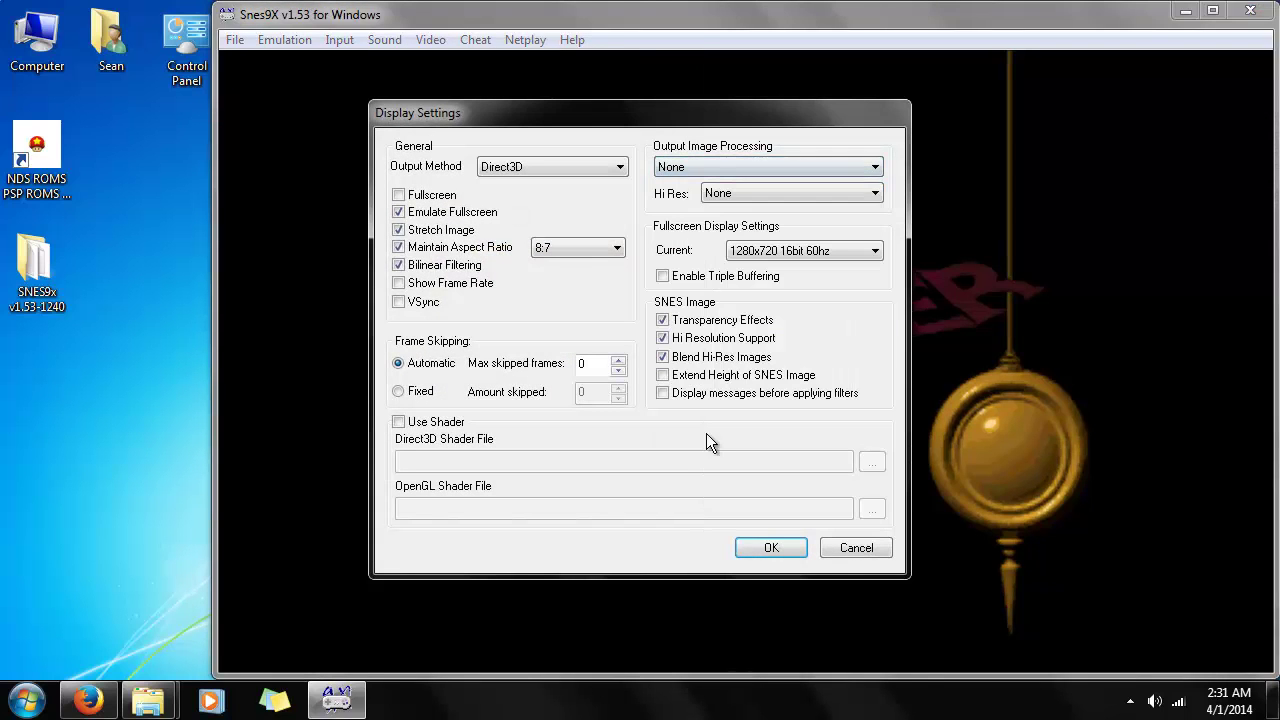